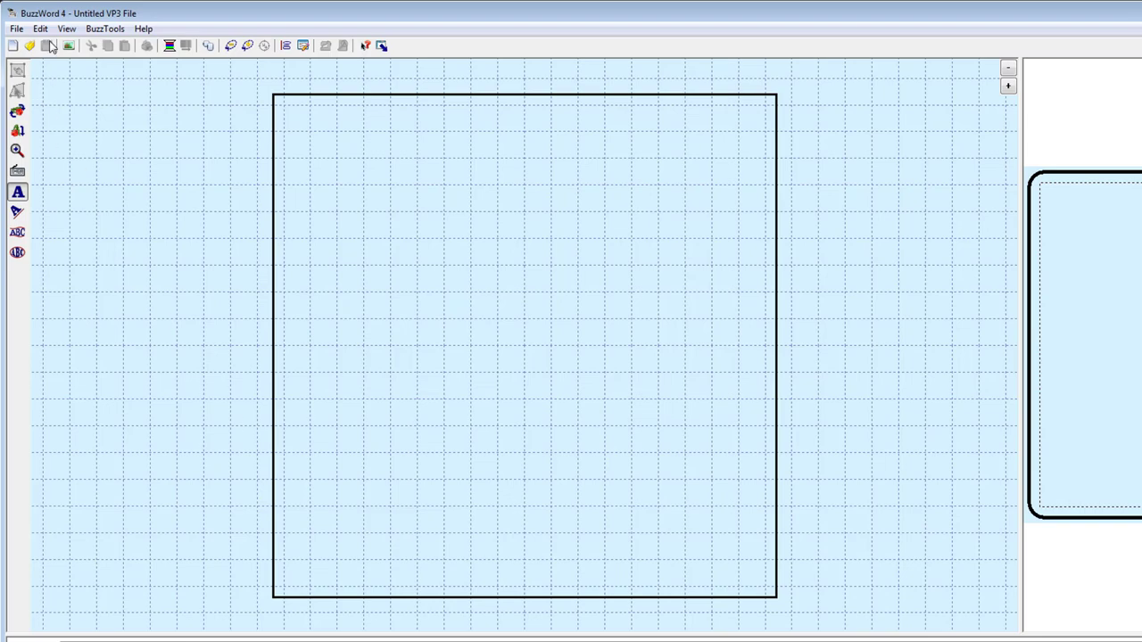
# Open the Custom Stitch Font Properties dialog from the View menu.
pyautogui.click(66, 29)
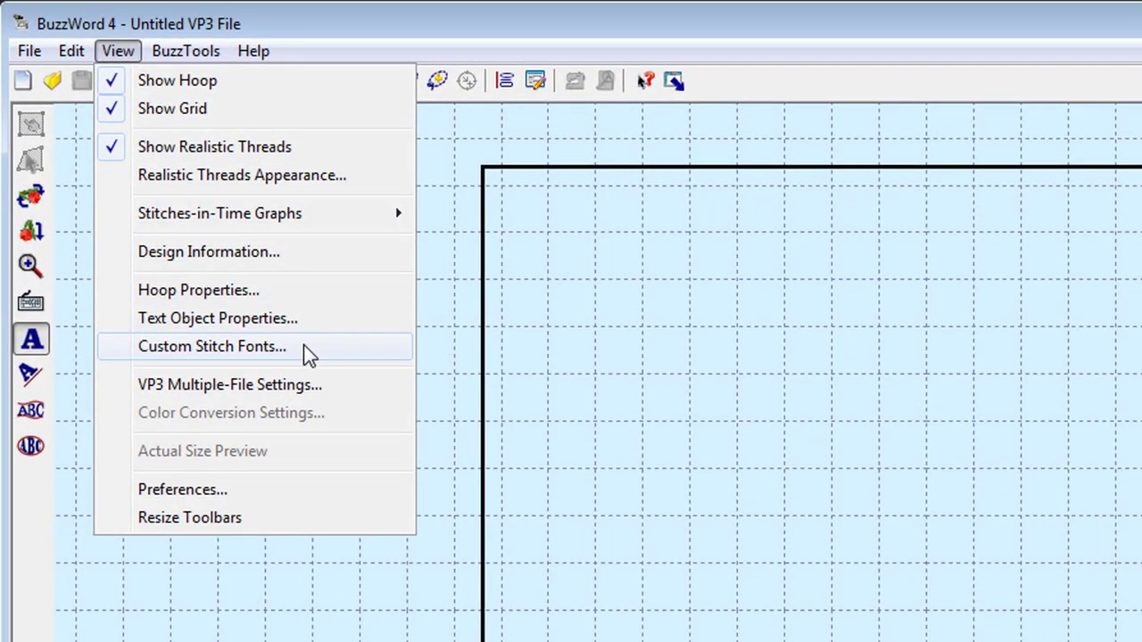
pyautogui.click(304, 348)
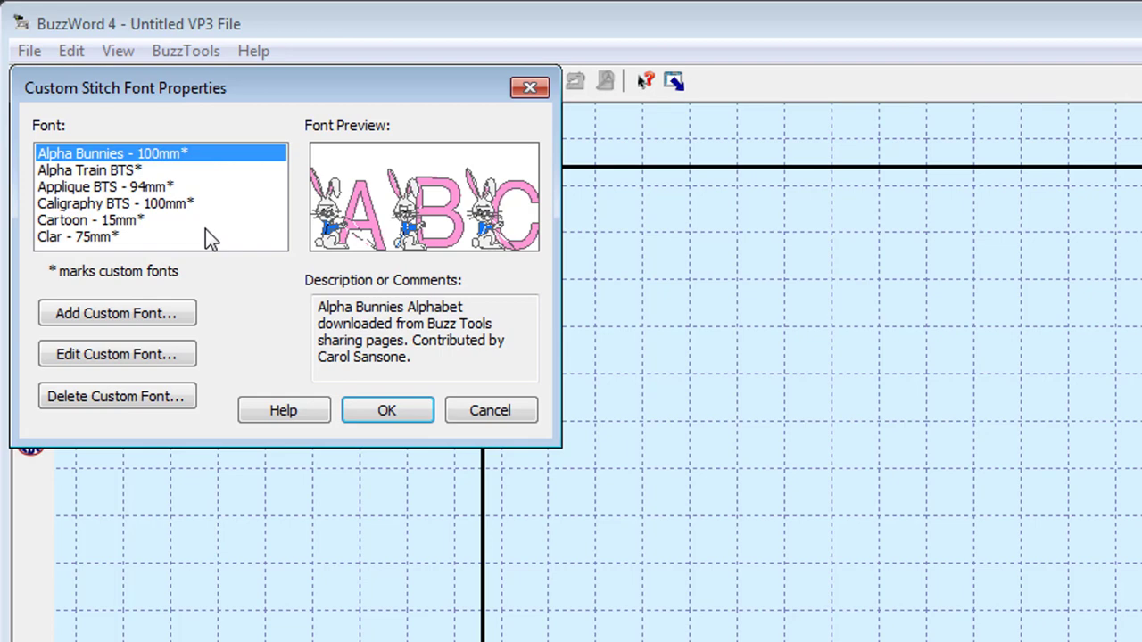
# Start a new key-mapped custom font built from the Chancery - 1 Inch designs folder.
pyautogui.click(168, 311)
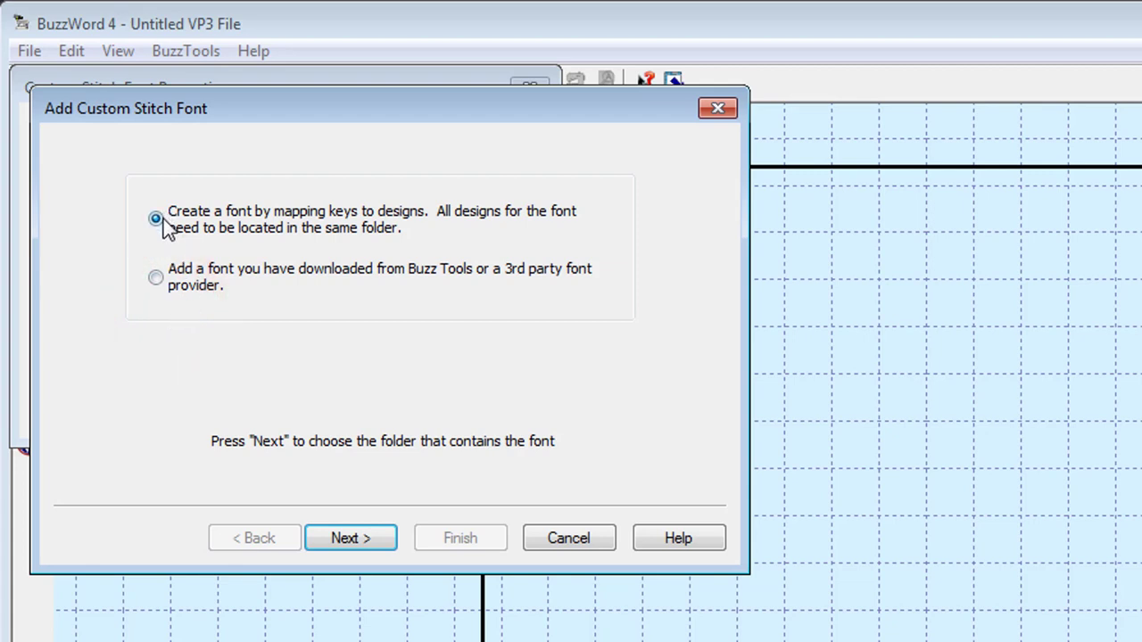
pyautogui.click(353, 538)
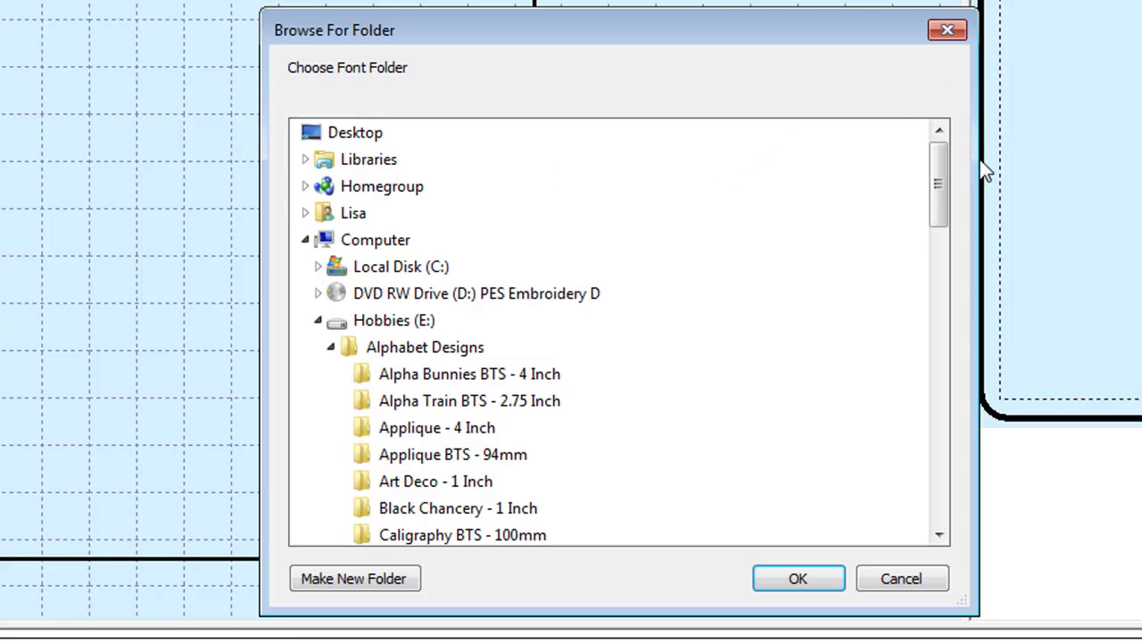
pyautogui.moveTo(934, 171); pyautogui.dragTo(937, 214)
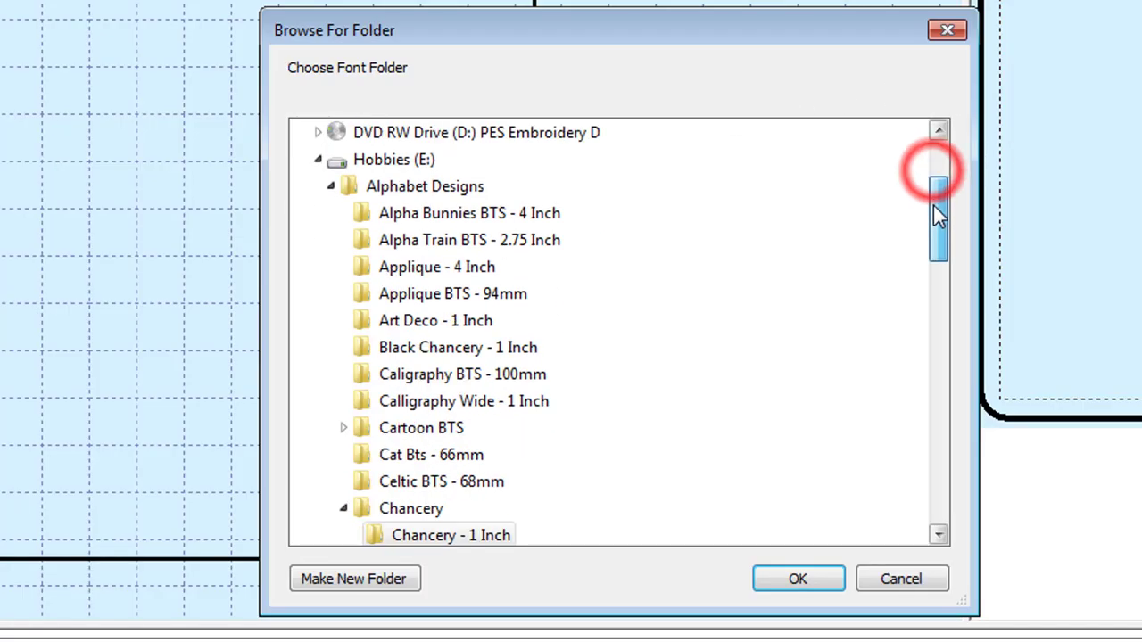
pyautogui.click(446, 535)
# Confirm the Chancery - 1 Inch folder, paste the font description, and continue to key mapping.
pyautogui.click(803, 581)
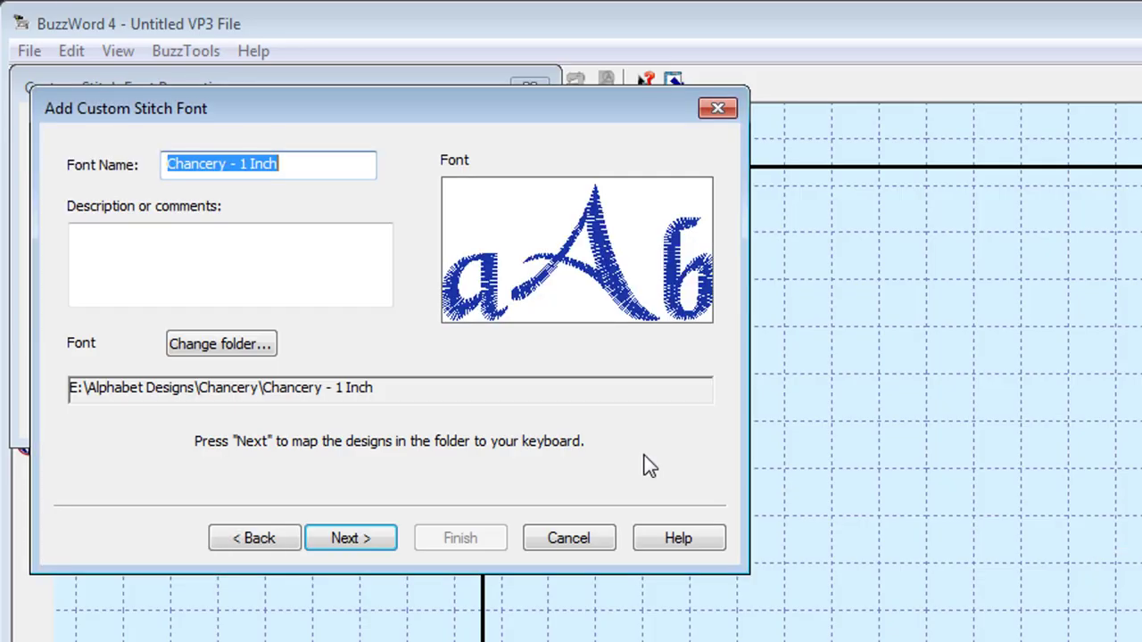
pyautogui.click(308, 252)
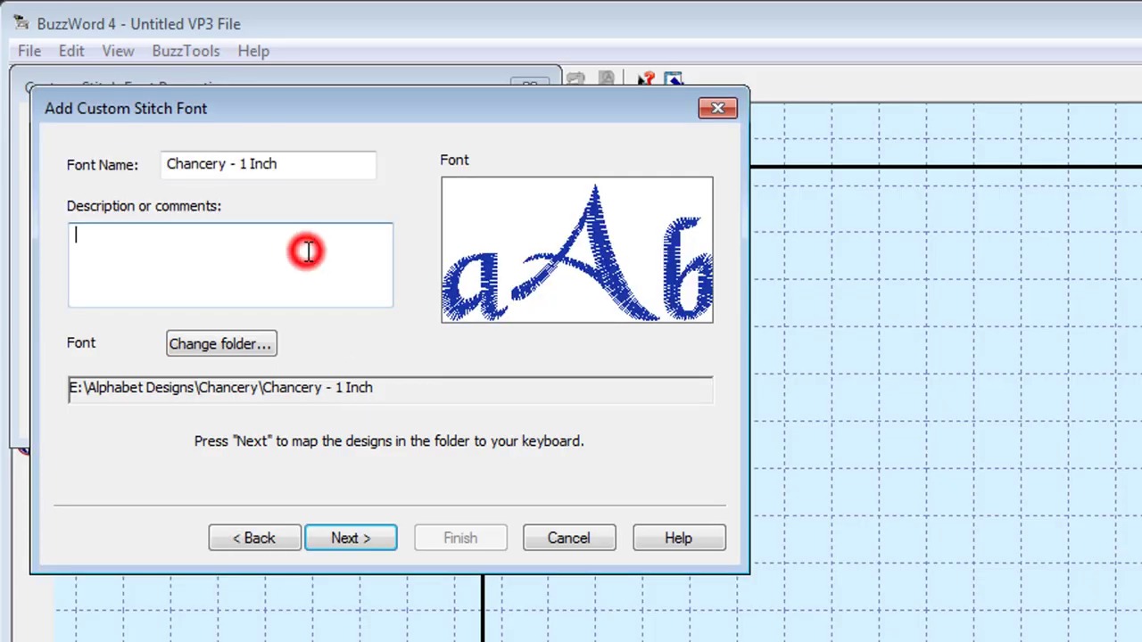
pyautogui.write('Chancery Font digitized using the BuzzWord True Type Font pack')
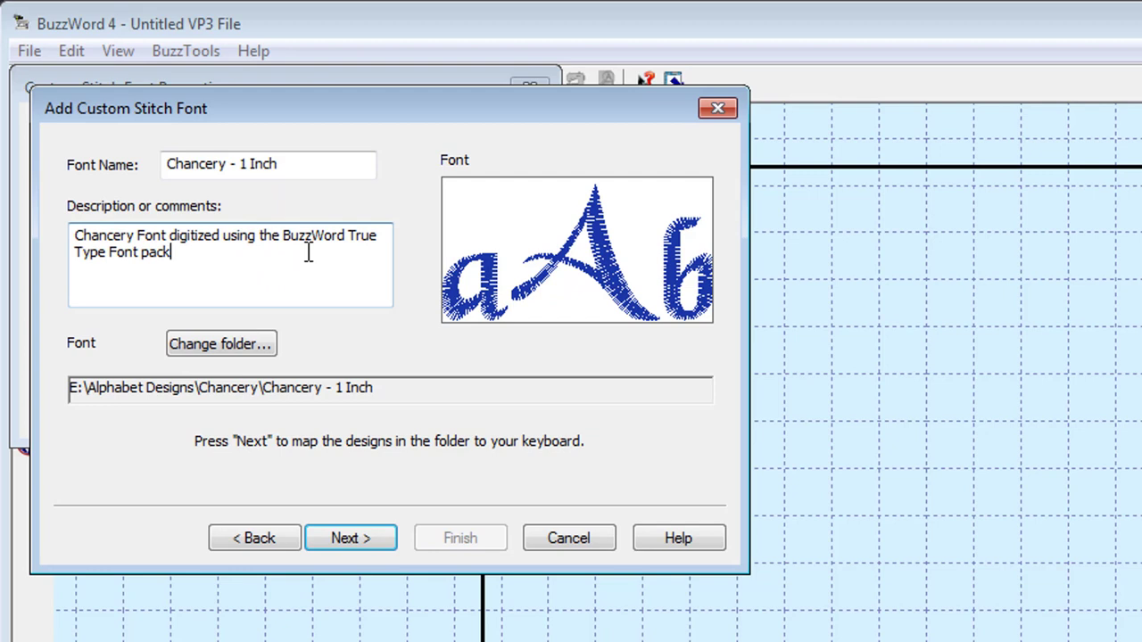
pyautogui.click(369, 540)
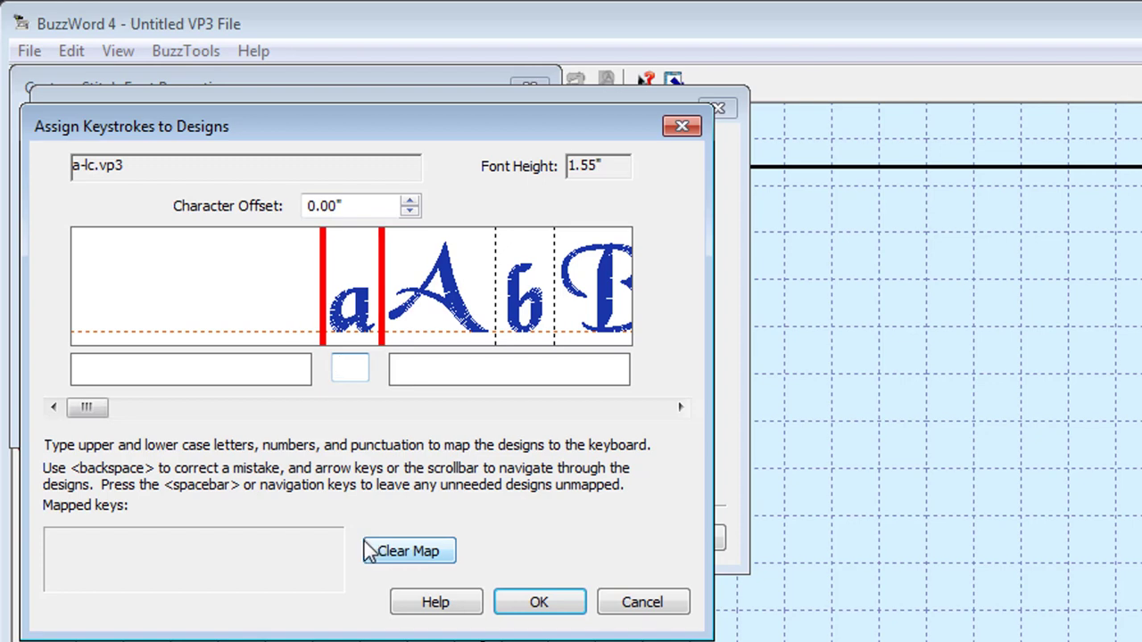
# Map the first designs to keys a, A, b, B, c, C, d, D, e.
pyautogui.write('a')
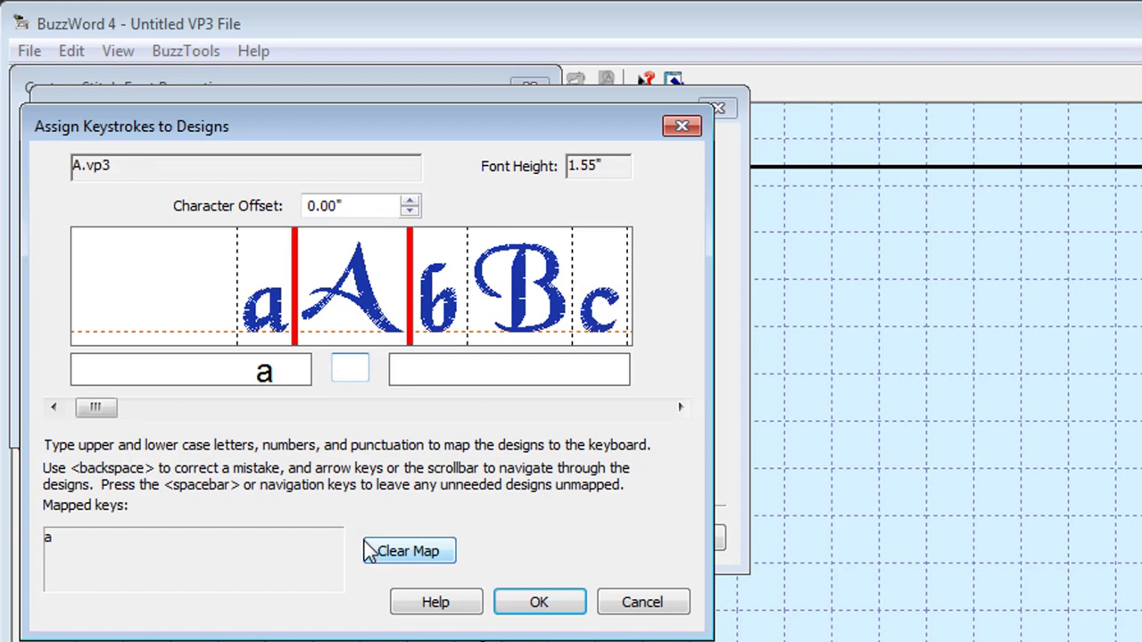
pyautogui.write('A')
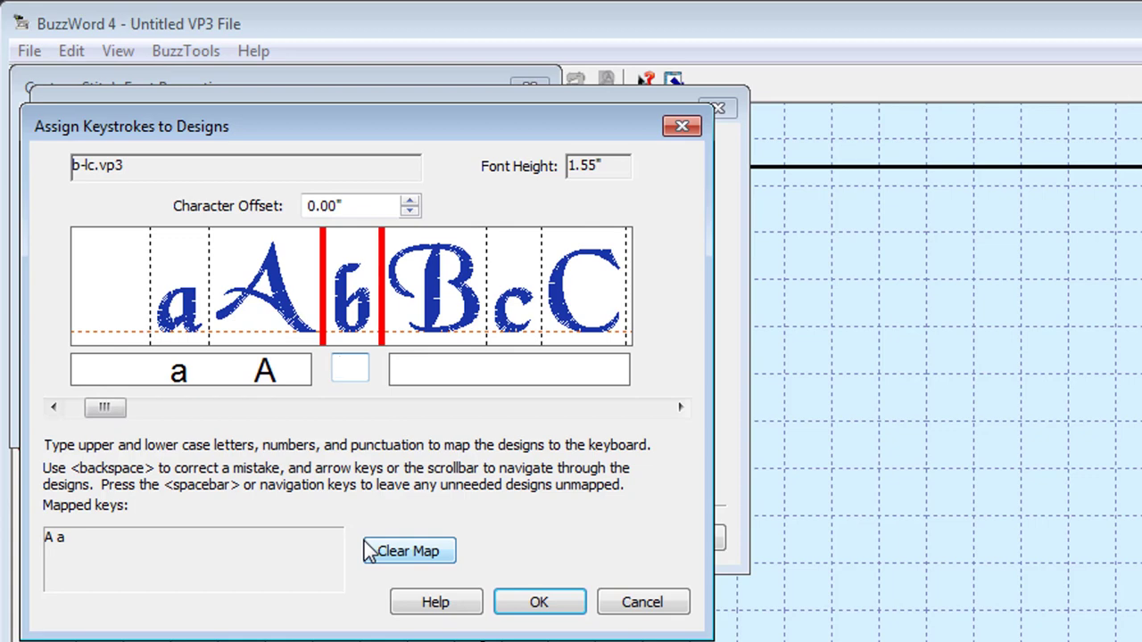
pyautogui.write('bB')
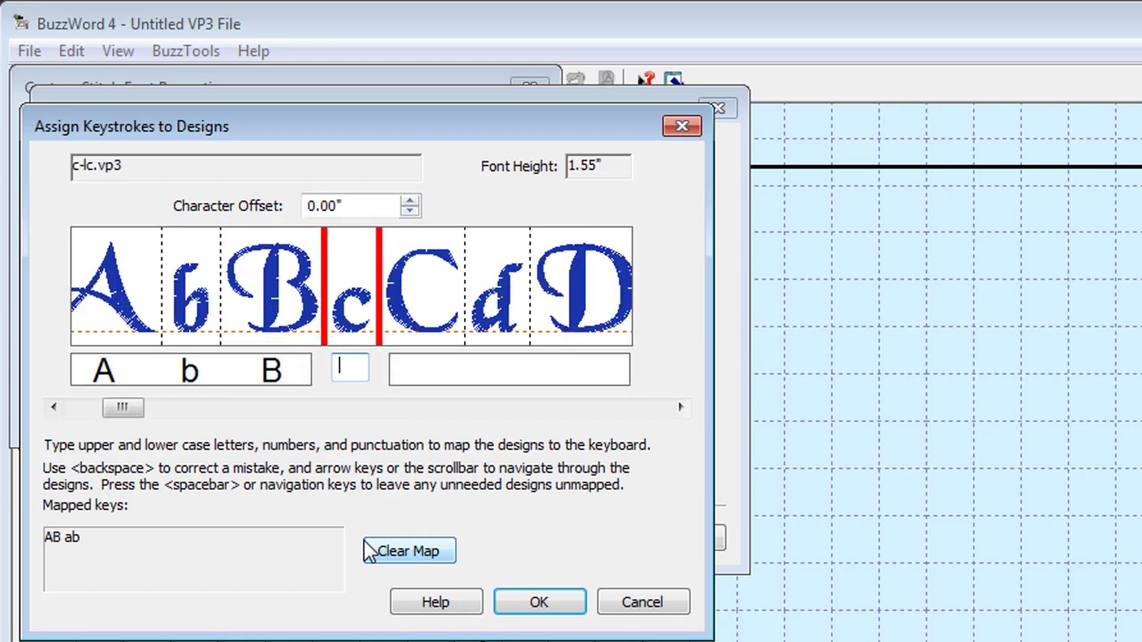
pyautogui.write('cCd')
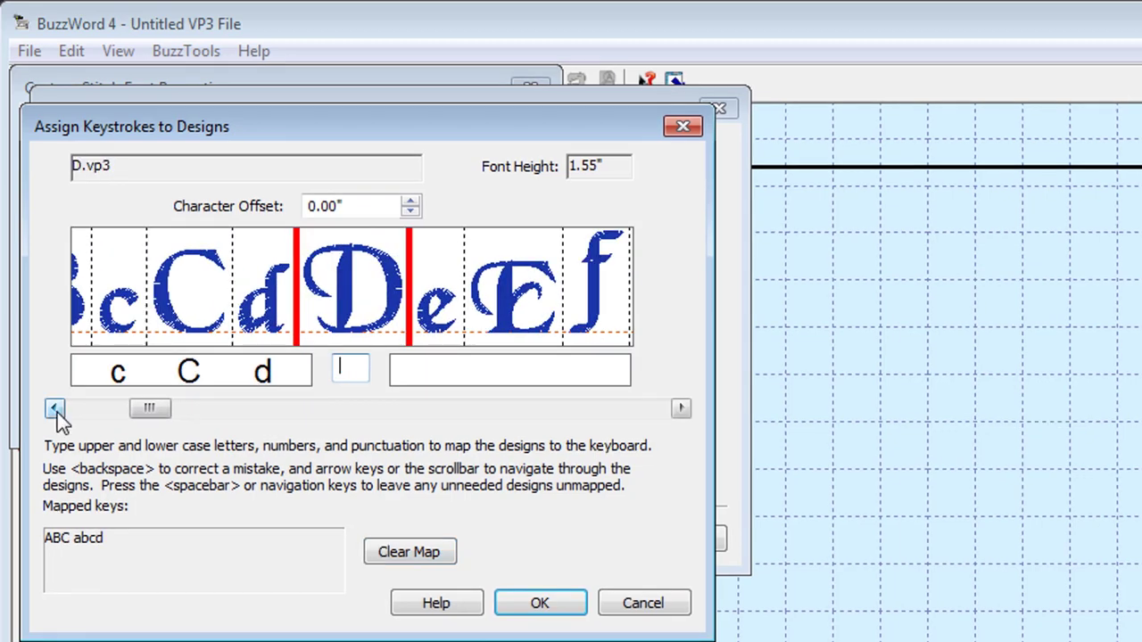
pyautogui.write('De')
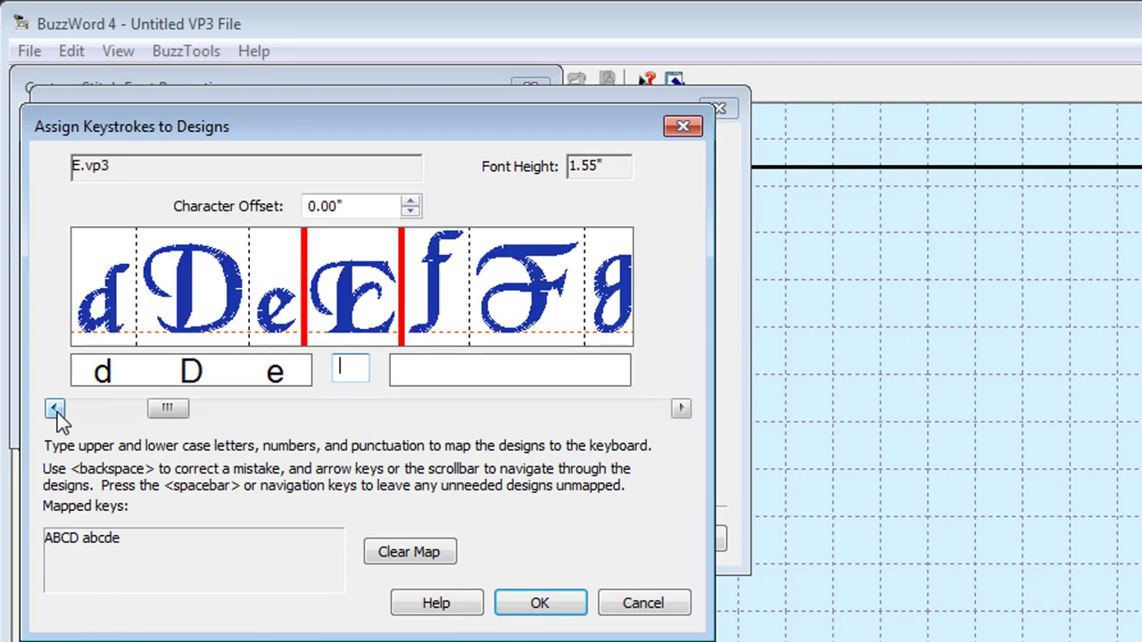
pyautogui.write('F')
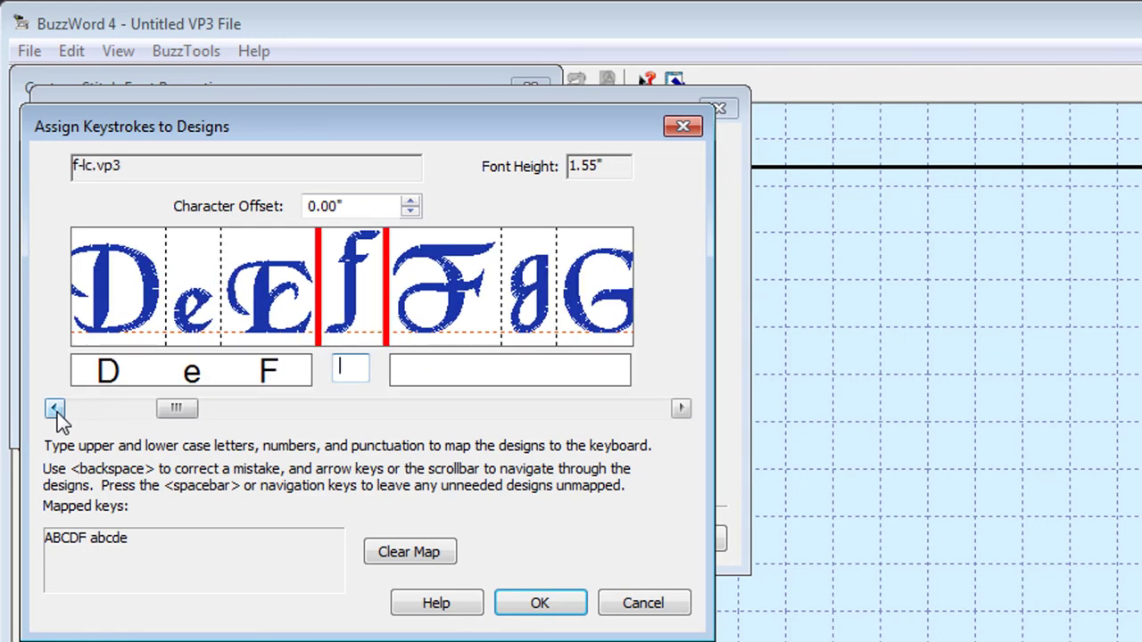
# Set the f design's character offset to -0.20" and map keys f, F and g.
pyautogui.click(410, 212)
pyautogui.click(410, 213)
pyautogui.click(410, 212)
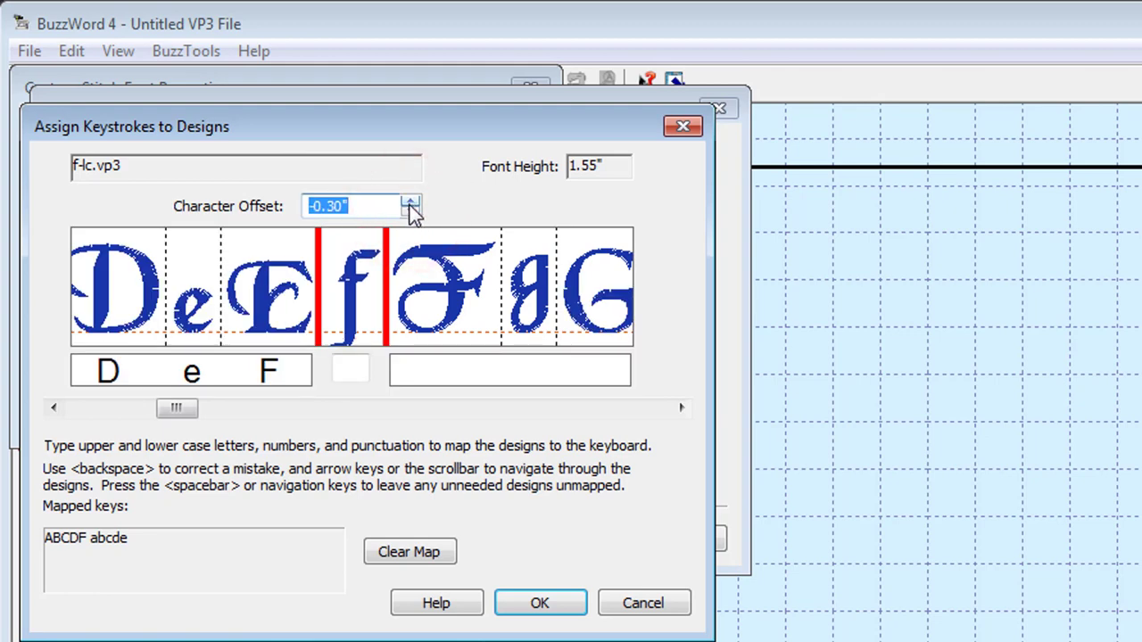
pyautogui.click(410, 202)
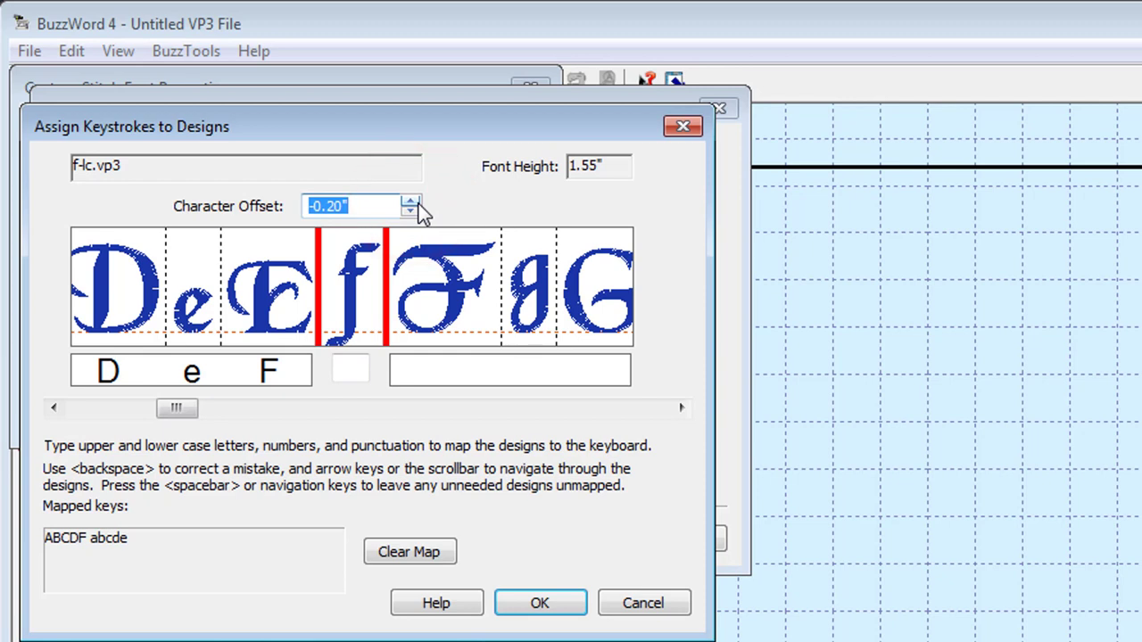
pyautogui.click(350, 367)
pyautogui.write('fF')
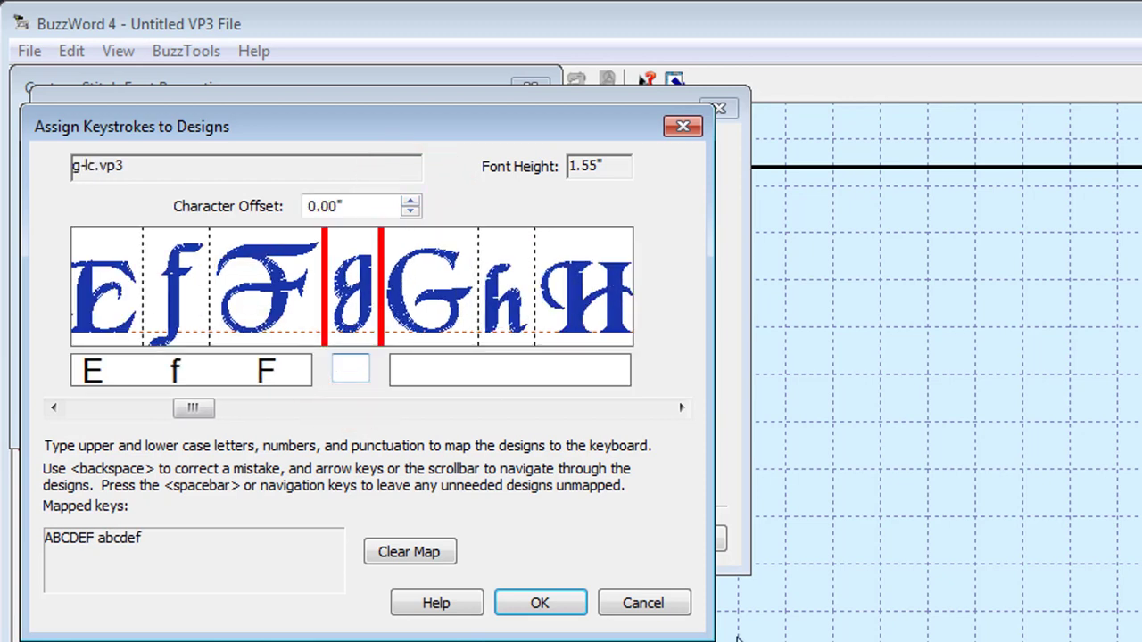
pyautogui.write('g')
# Lower the g design to a -0.49" offset and map keys G, h, H, i, I, j.
pyautogui.click(411, 210)
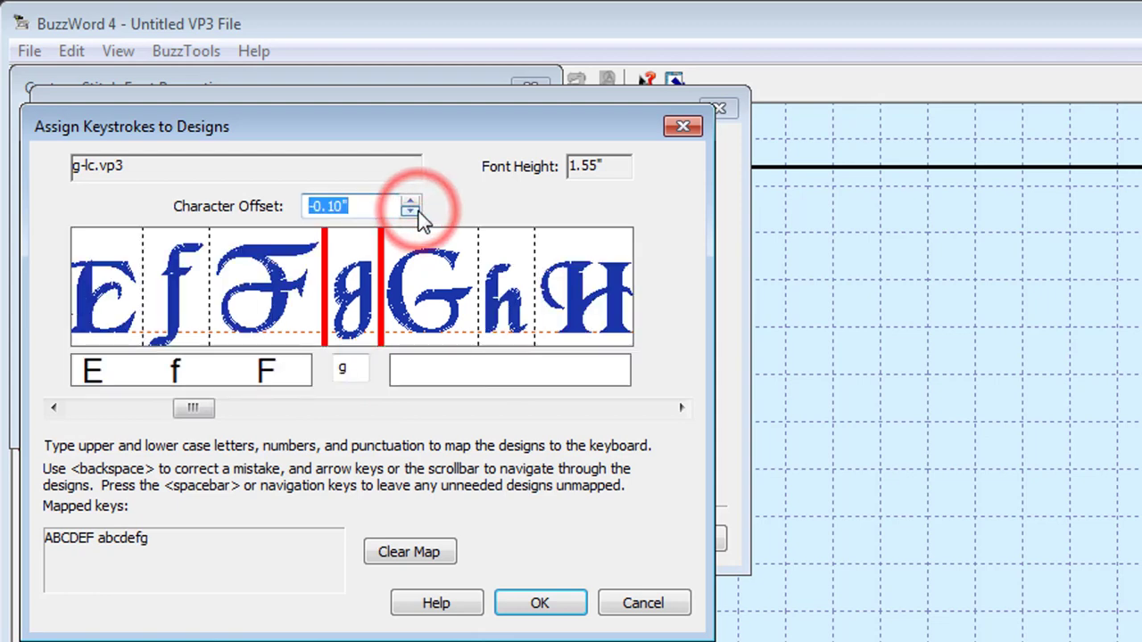
pyautogui.click(411, 210)
pyautogui.click(410, 210)
pyautogui.click(411, 211)
pyautogui.click(411, 210)
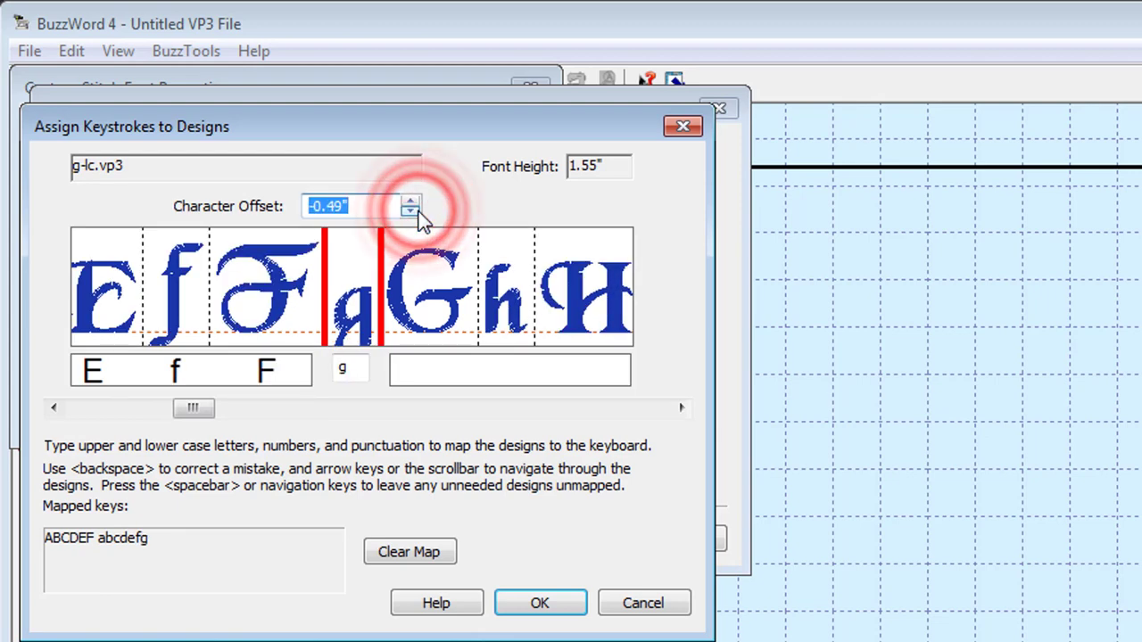
pyautogui.click(410, 210)
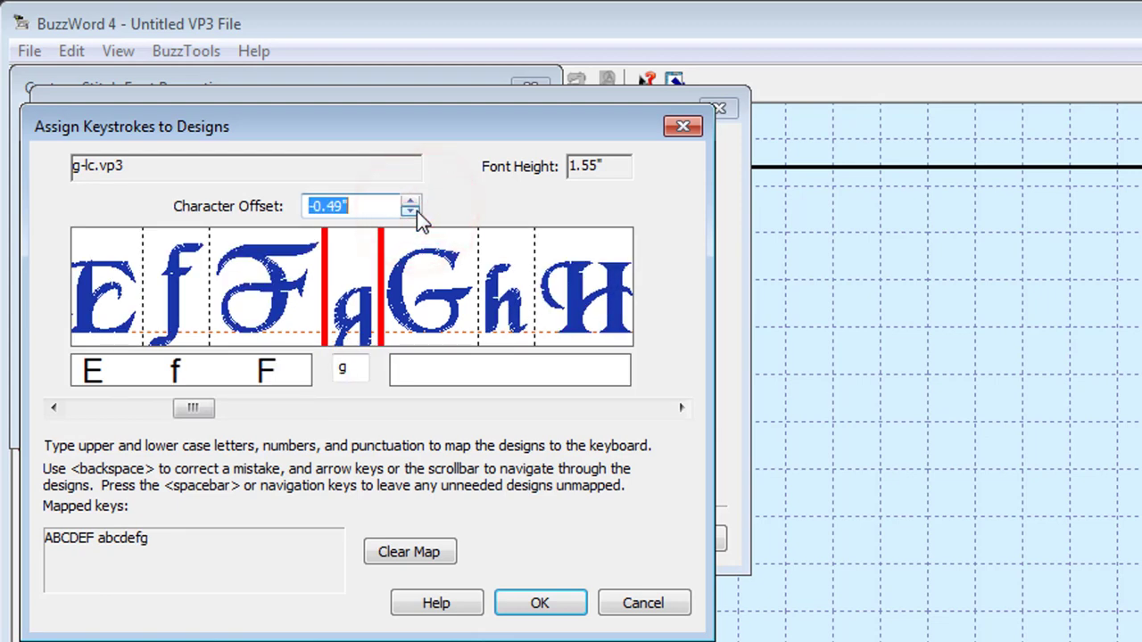
pyautogui.click(362, 373)
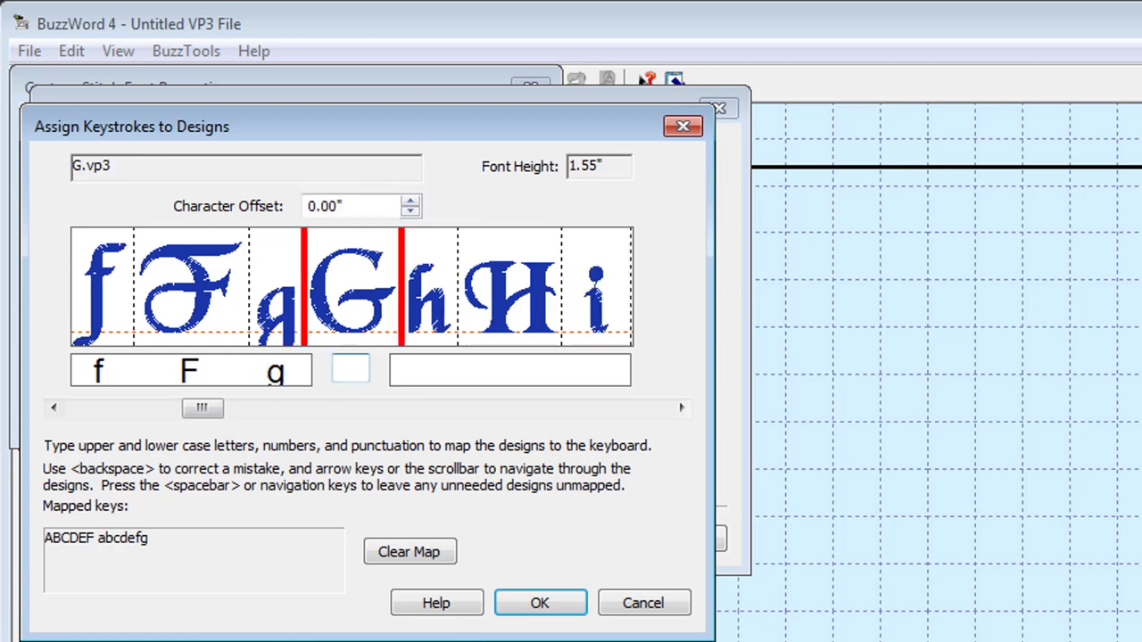
pyautogui.write('Gh')
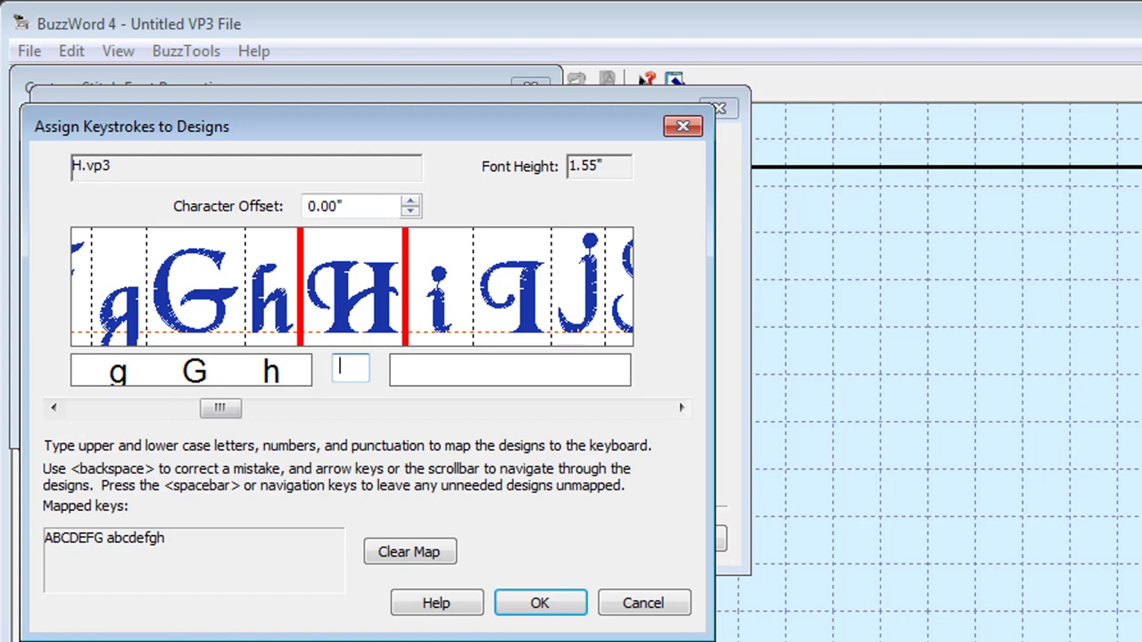
pyautogui.write('Hi')
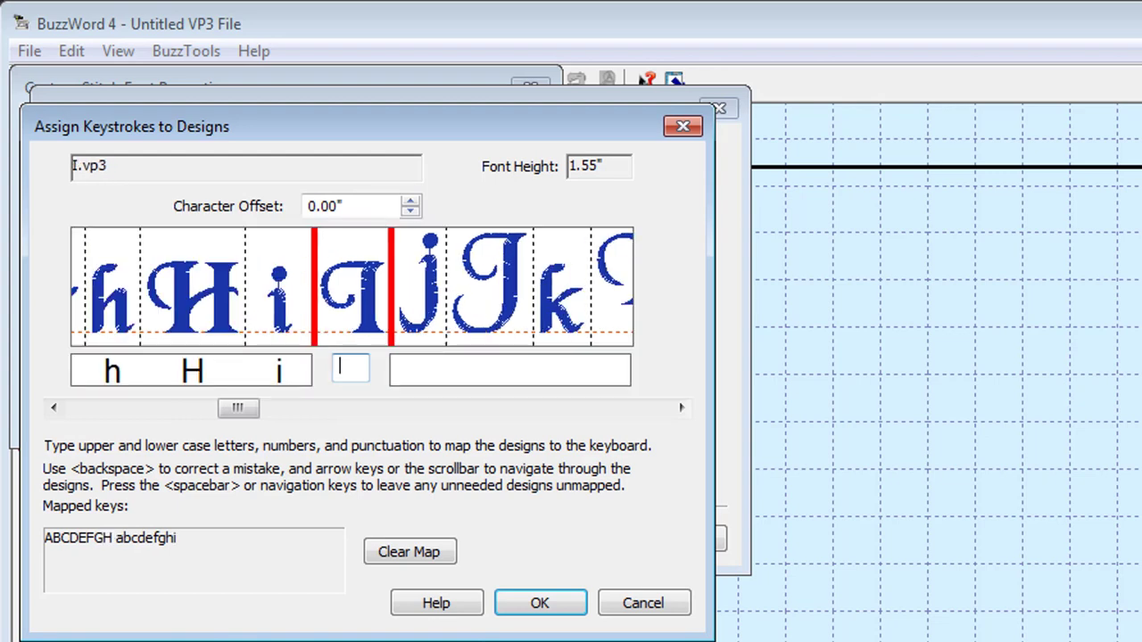
pyautogui.write('Ij')
# Lower the j and K designs to -0.39" offsets and map keys j, J, k, K, l.
pyautogui.click(411, 212)
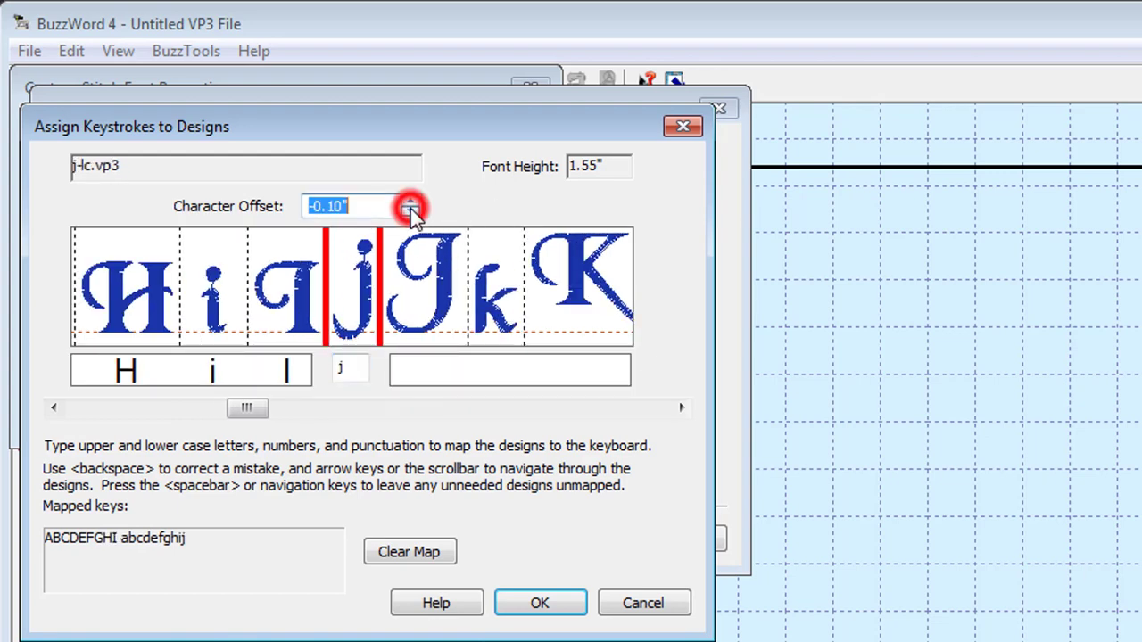
pyautogui.click(411, 211)
pyautogui.click(354, 368)
pyautogui.write('jJk')
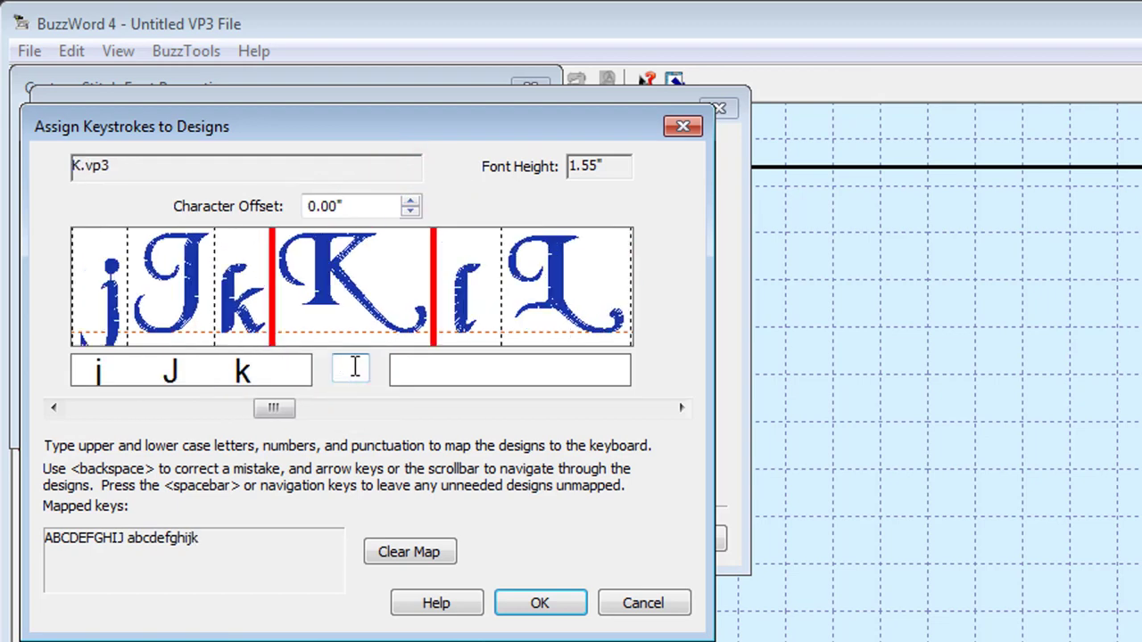
pyautogui.click(411, 212)
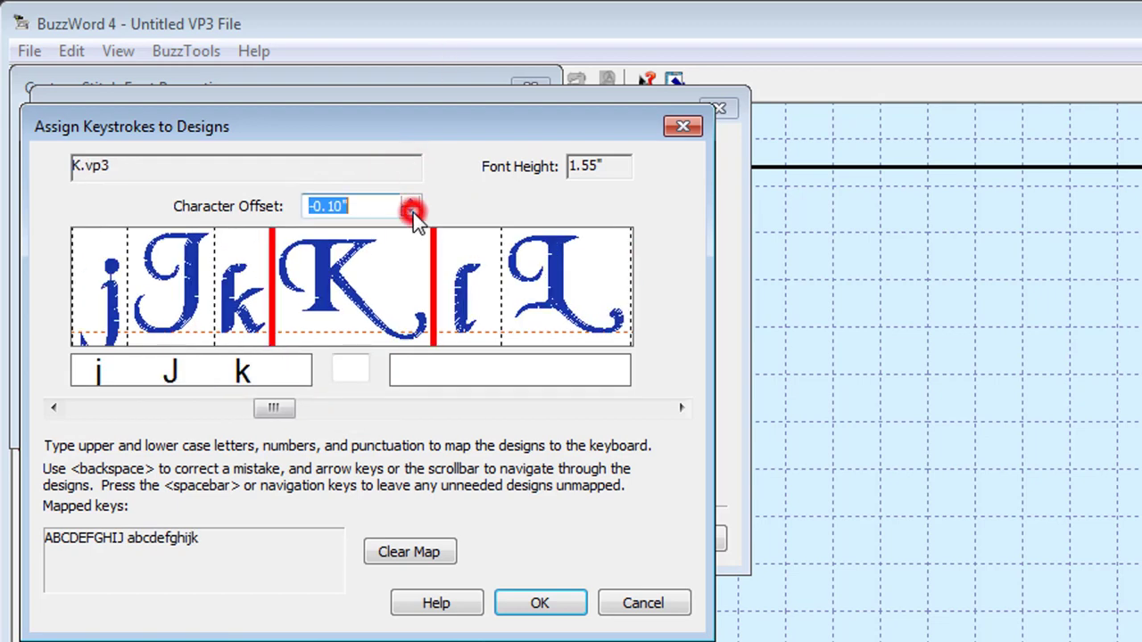
pyautogui.click(347, 372)
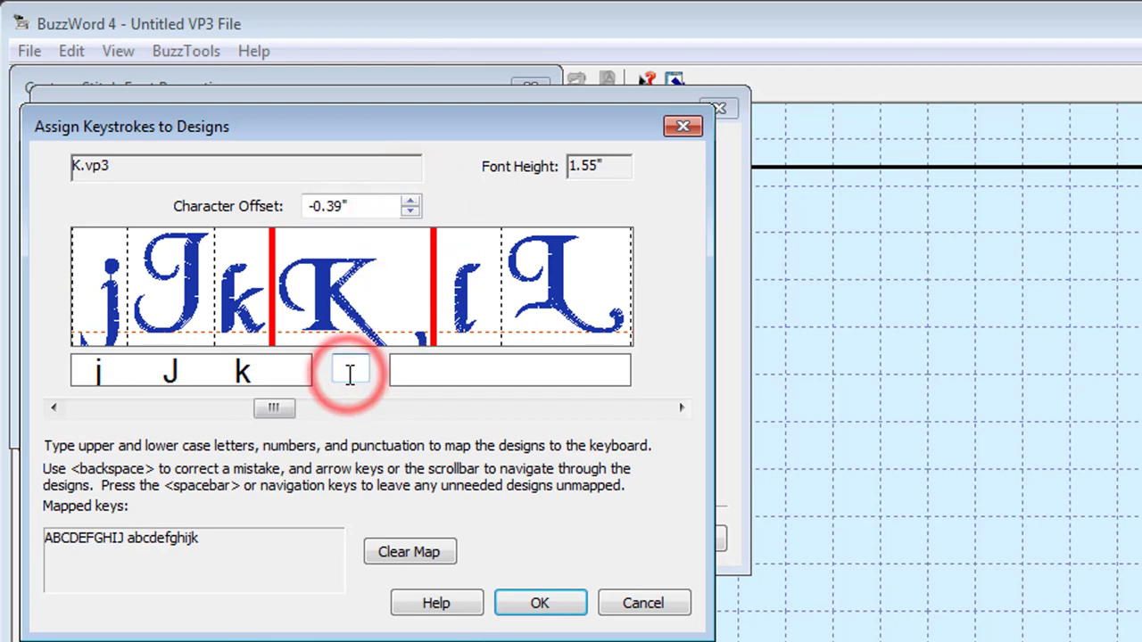
pyautogui.write('Kl')
# Set the L design's offset to -0.25" and map keys L, m, M, n.
pyautogui.click(410, 212)
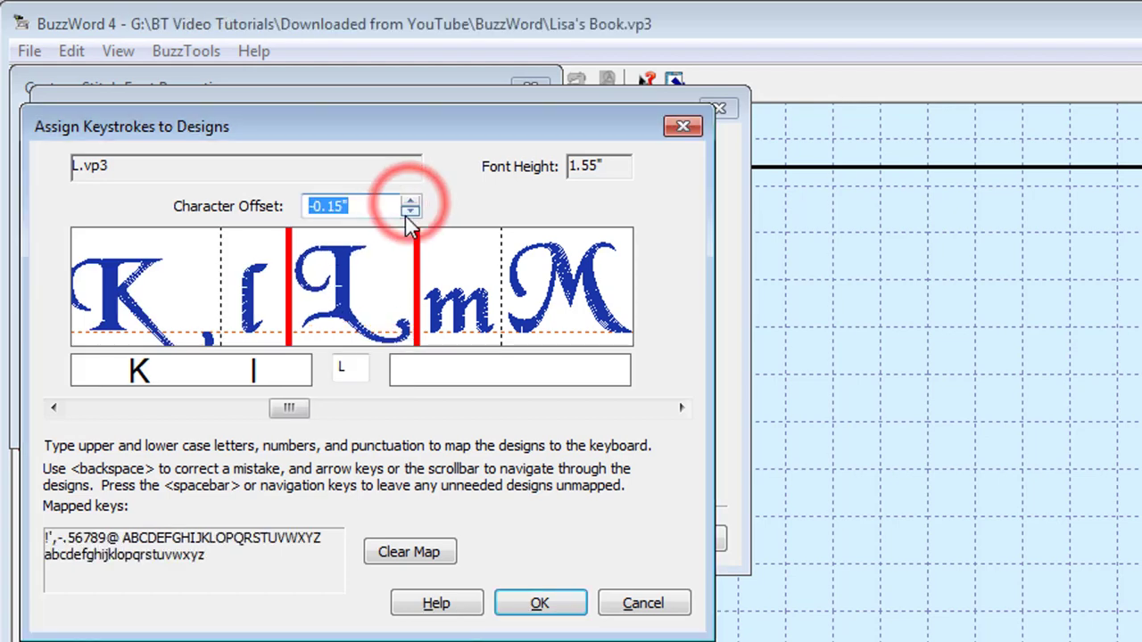
pyautogui.click(410, 211)
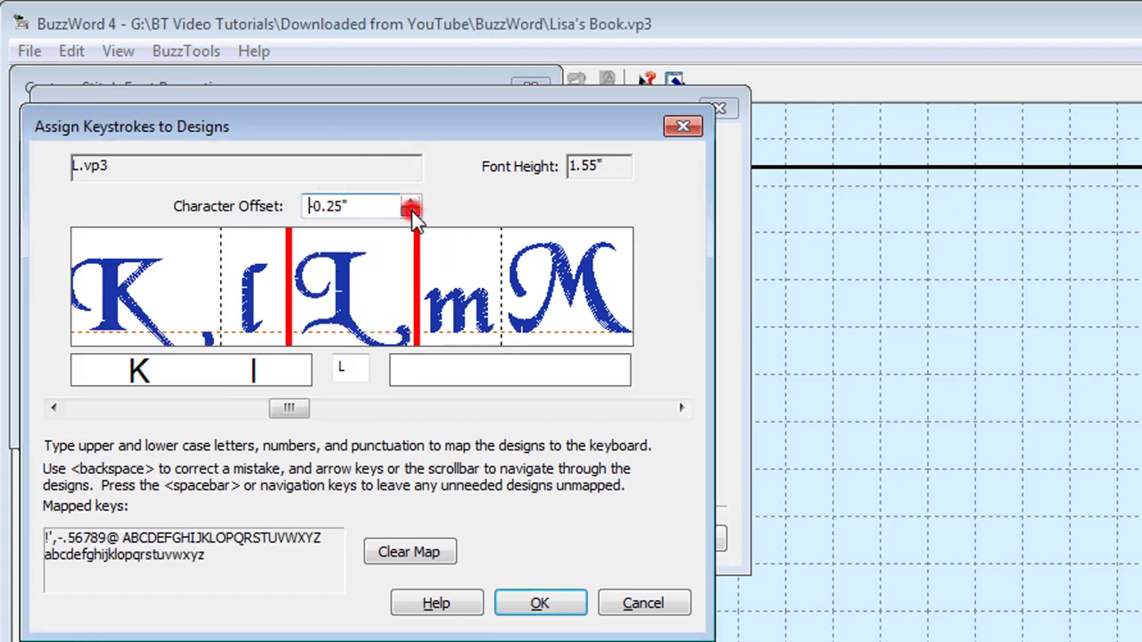
pyautogui.click(348, 366)
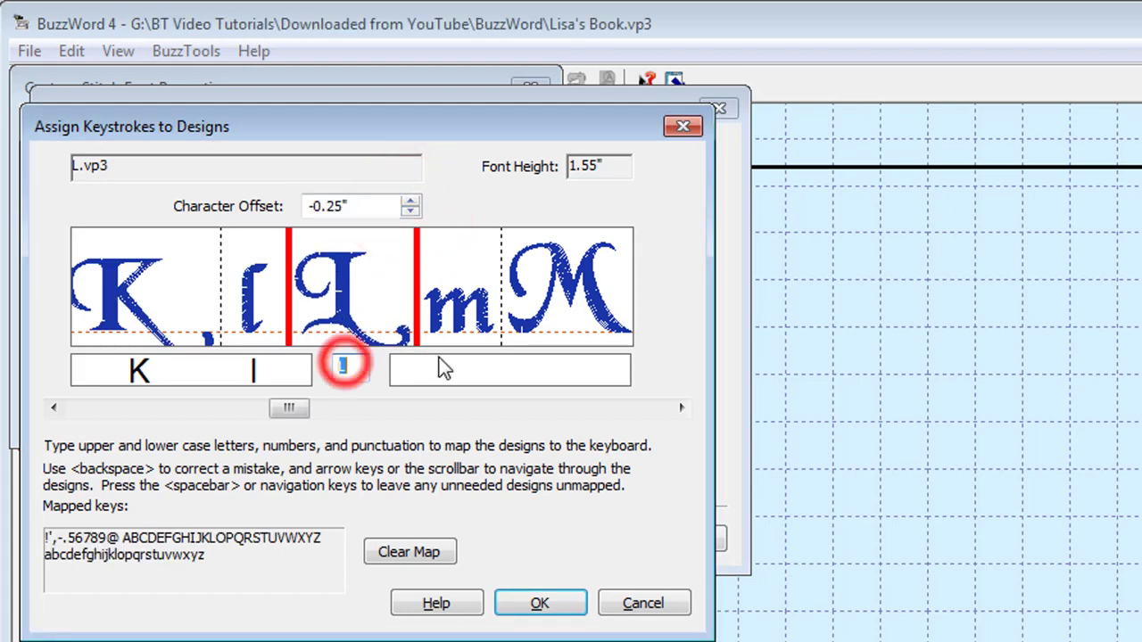
pyautogui.write('L')
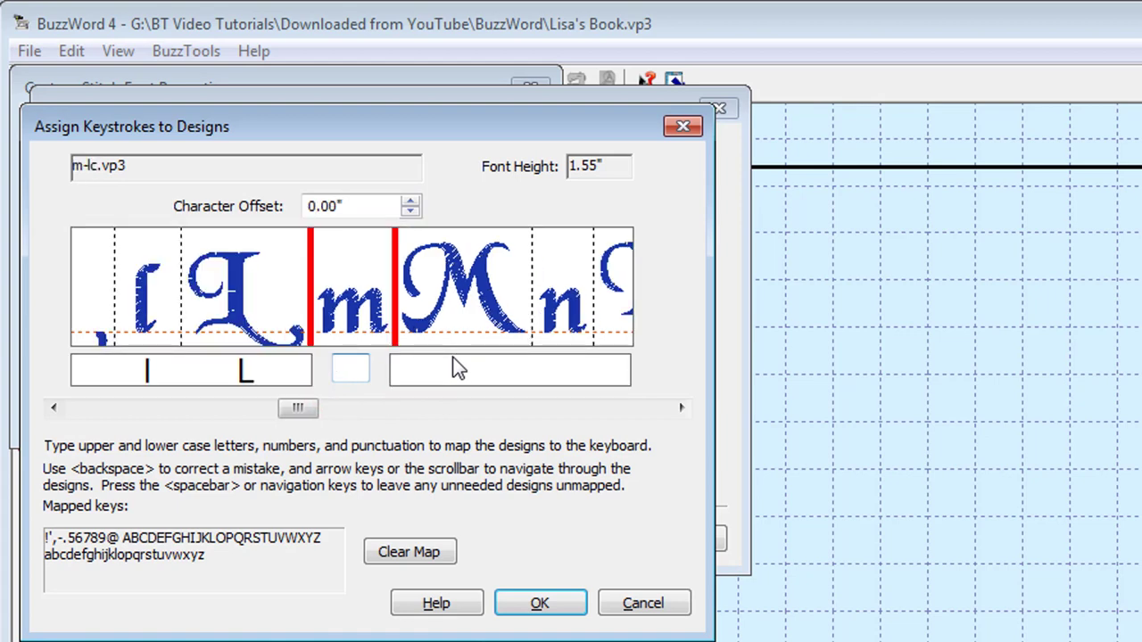
pyautogui.write('m')
pyautogui.write('M')
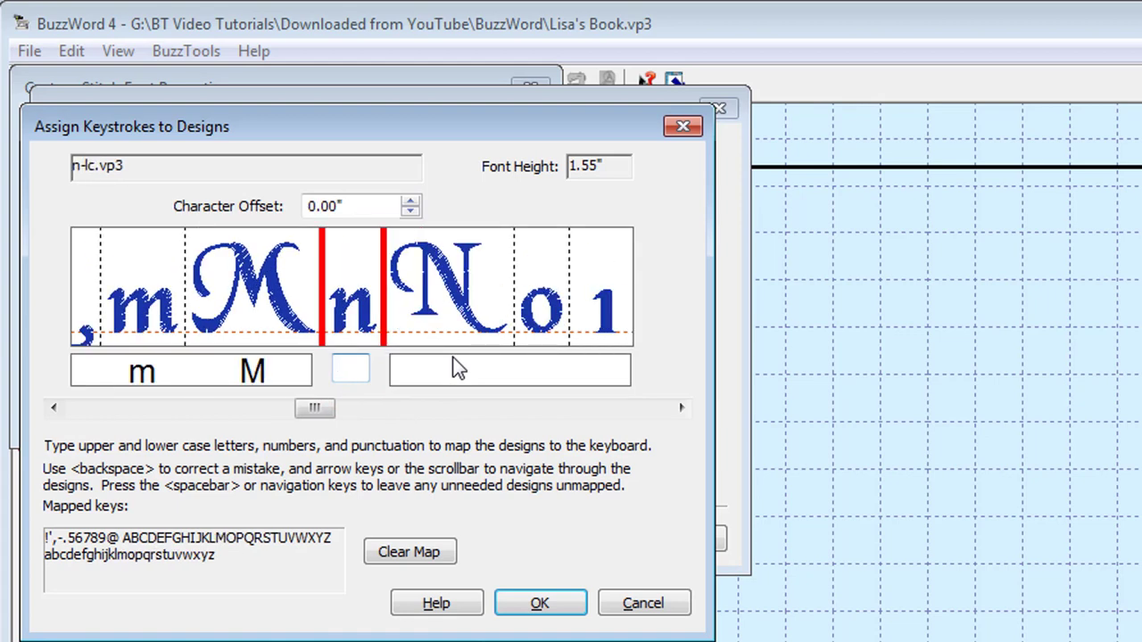
pyautogui.write('n')
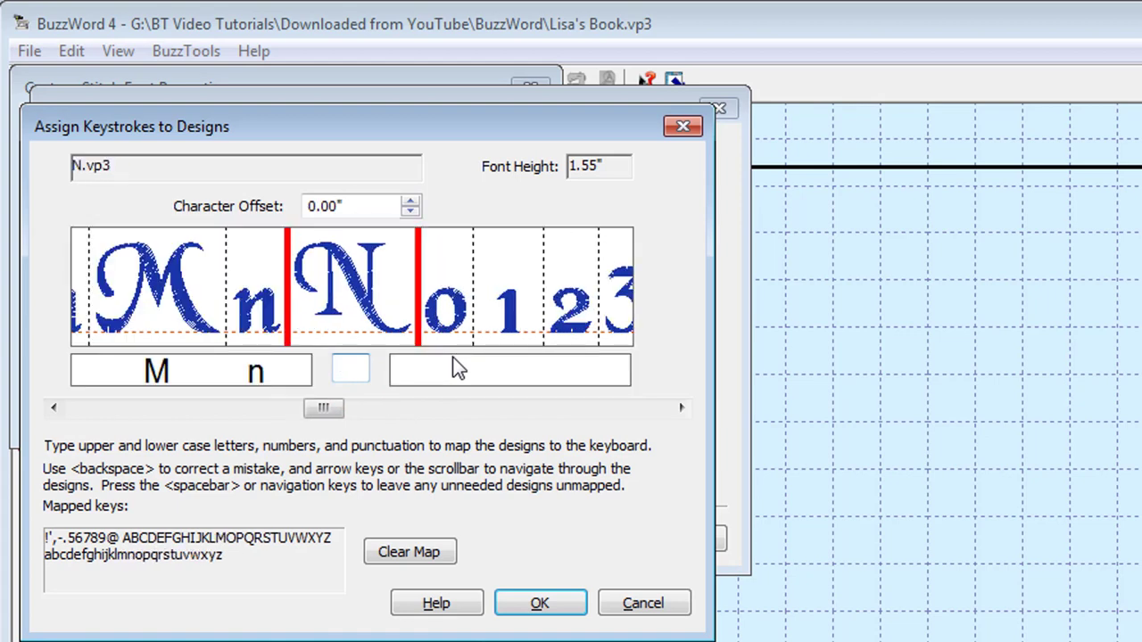
# Give N a -0.30" character offset, map it, then map digits 0–4.
pyautogui.click(410, 212)
pyautogui.click(411, 211)
pyautogui.click(410, 211)
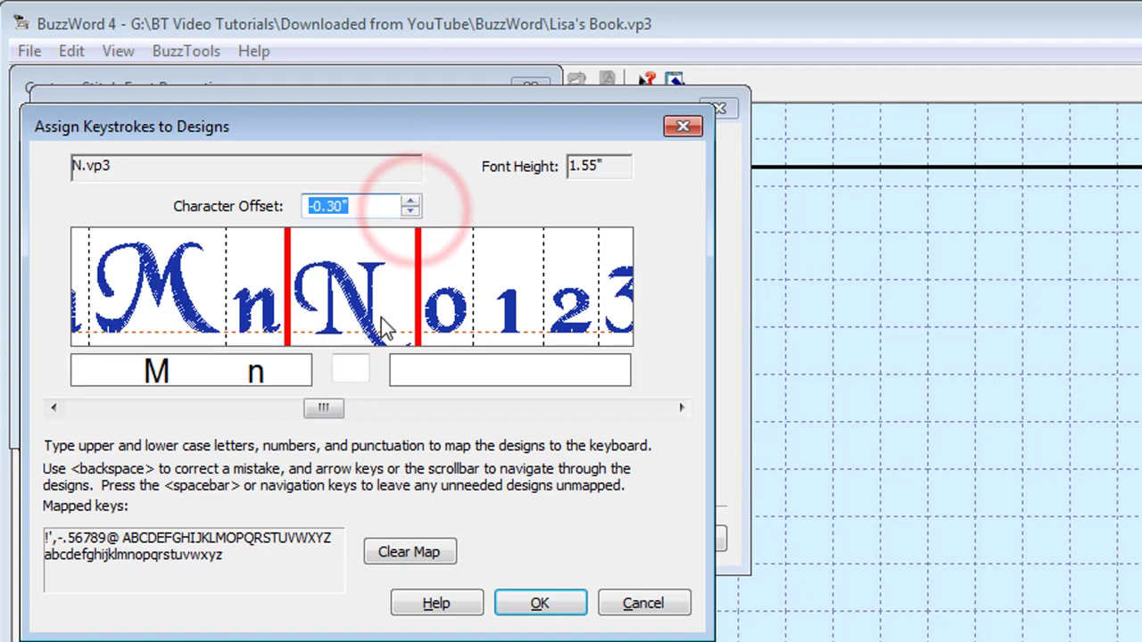
pyautogui.click(354, 364)
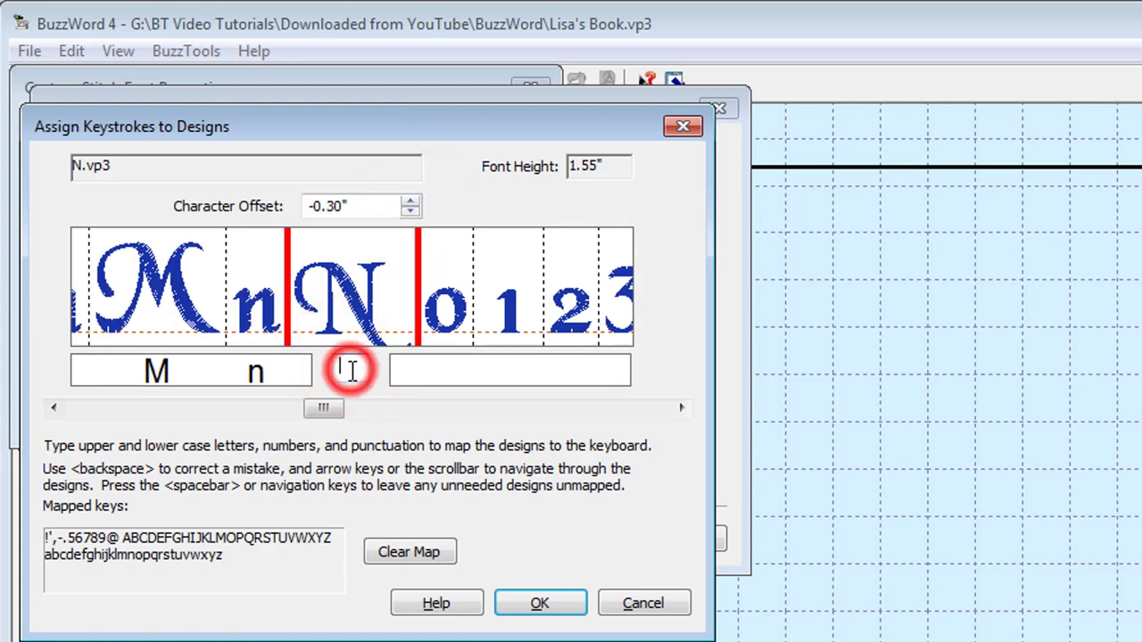
pyautogui.write('N')
pyautogui.write('01234')
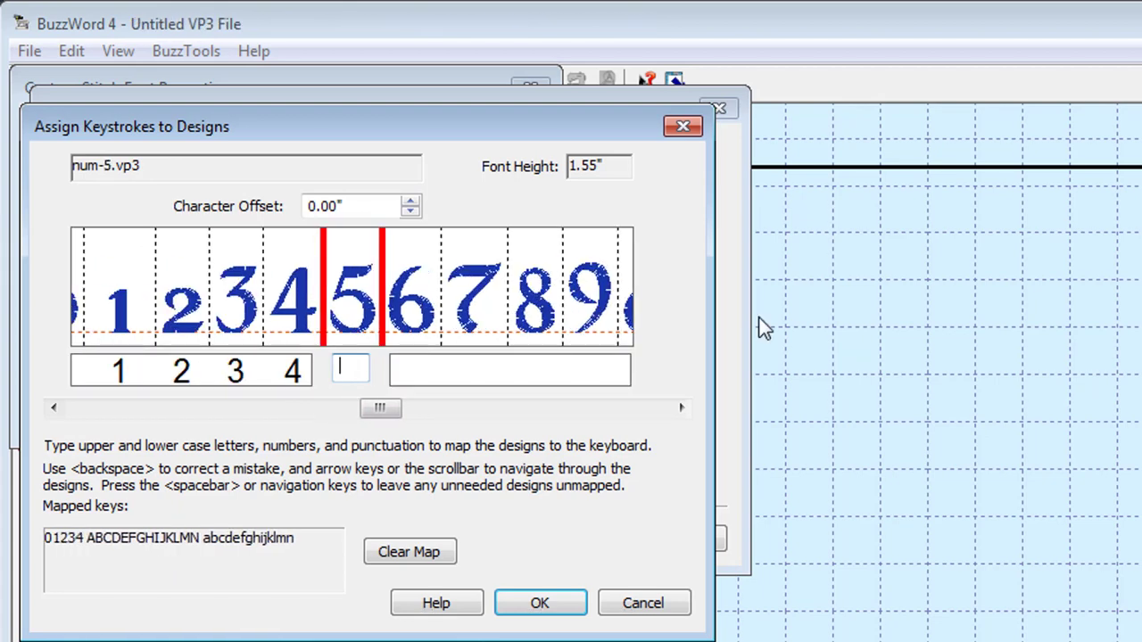
pyautogui.write('5678')
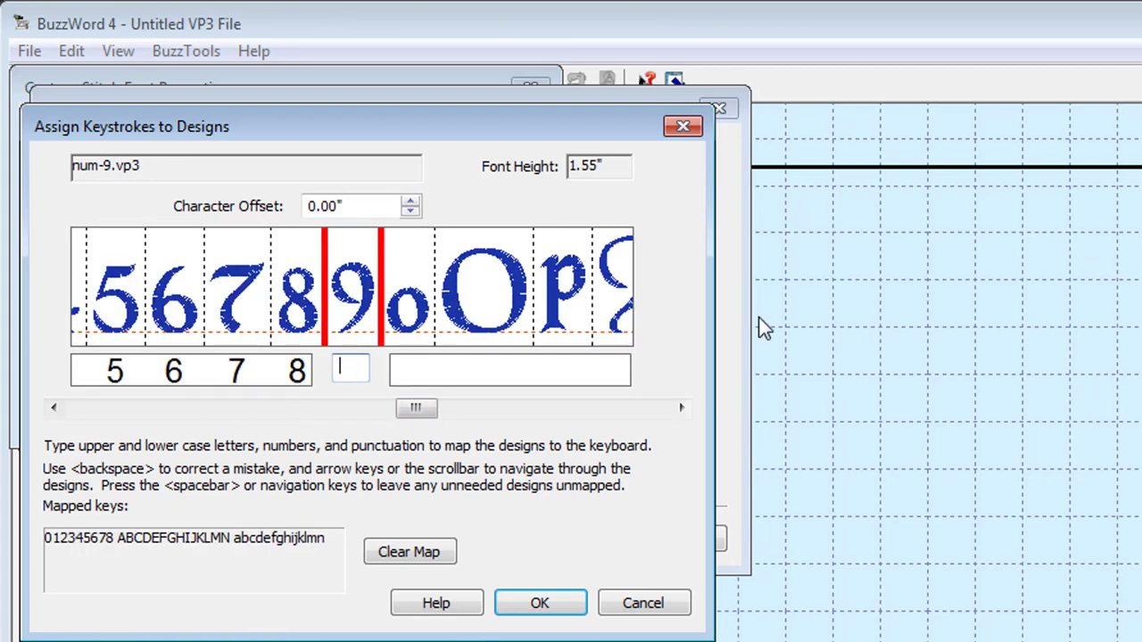
pyautogui.write('9')
# Map o and O, then give p -0.49" and P -0.39" offsets and map them.
pyautogui.click(800, 486)
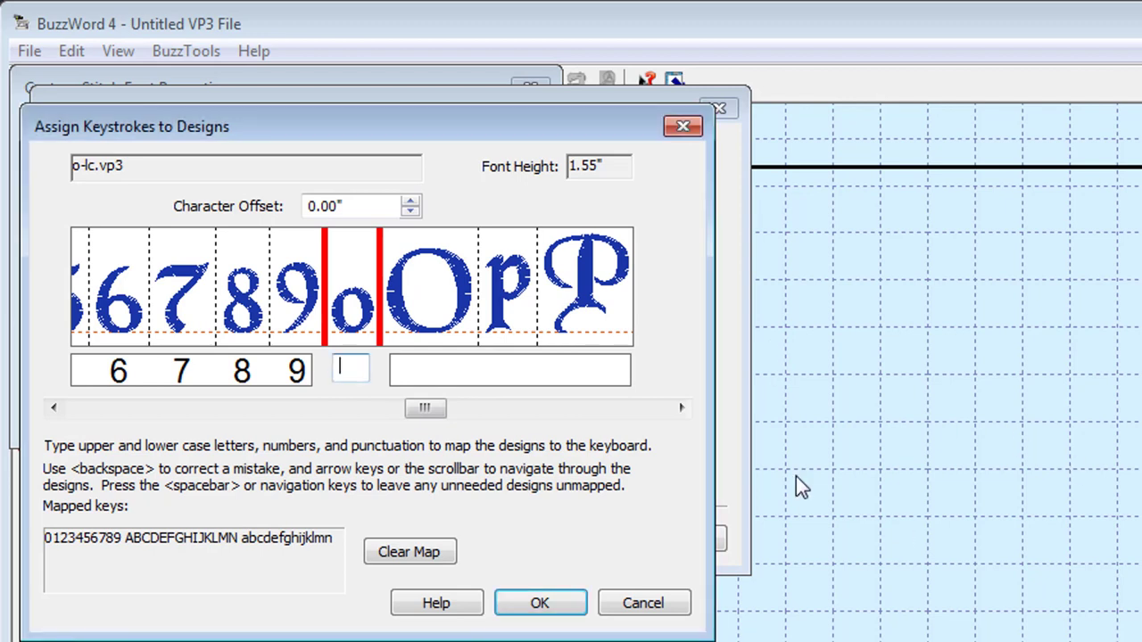
pyautogui.write('o')
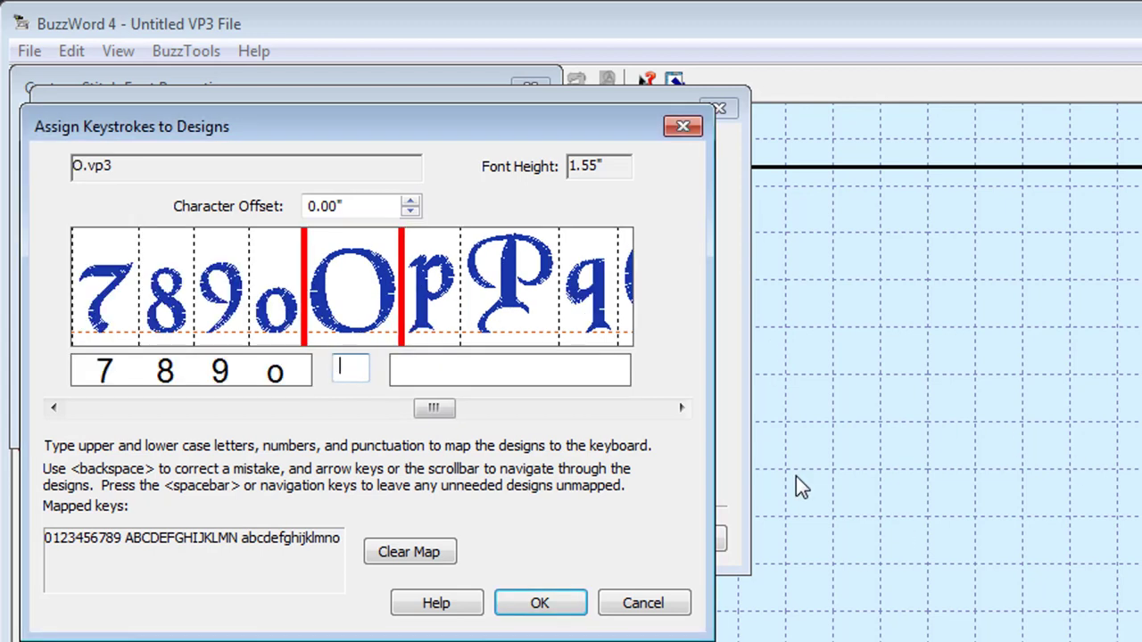
pyautogui.write('O')
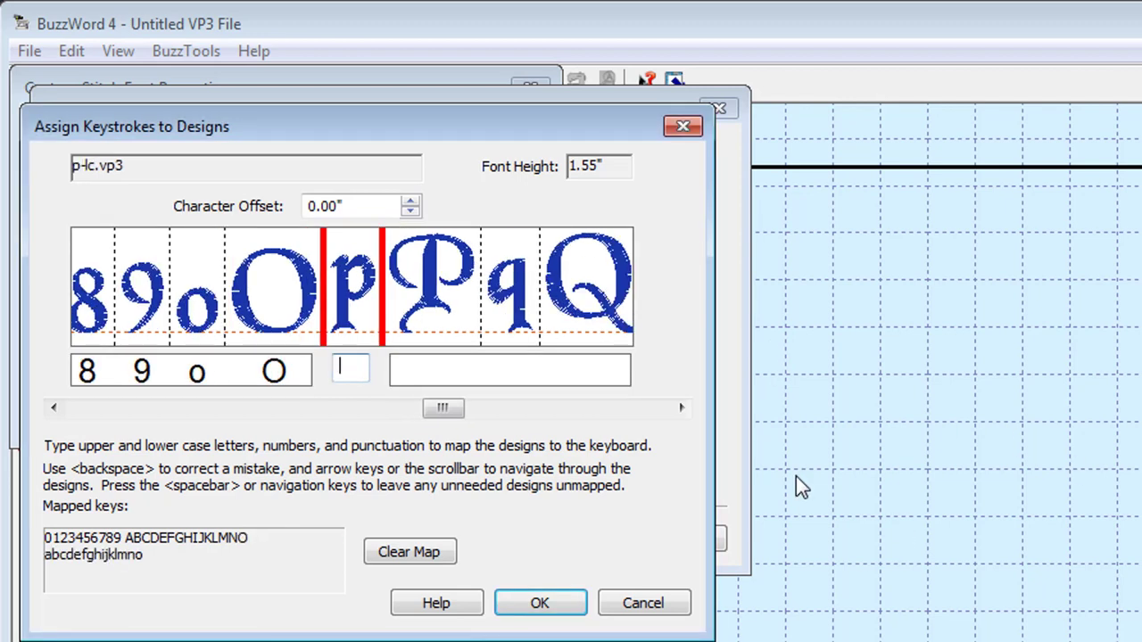
pyautogui.click(411, 211)
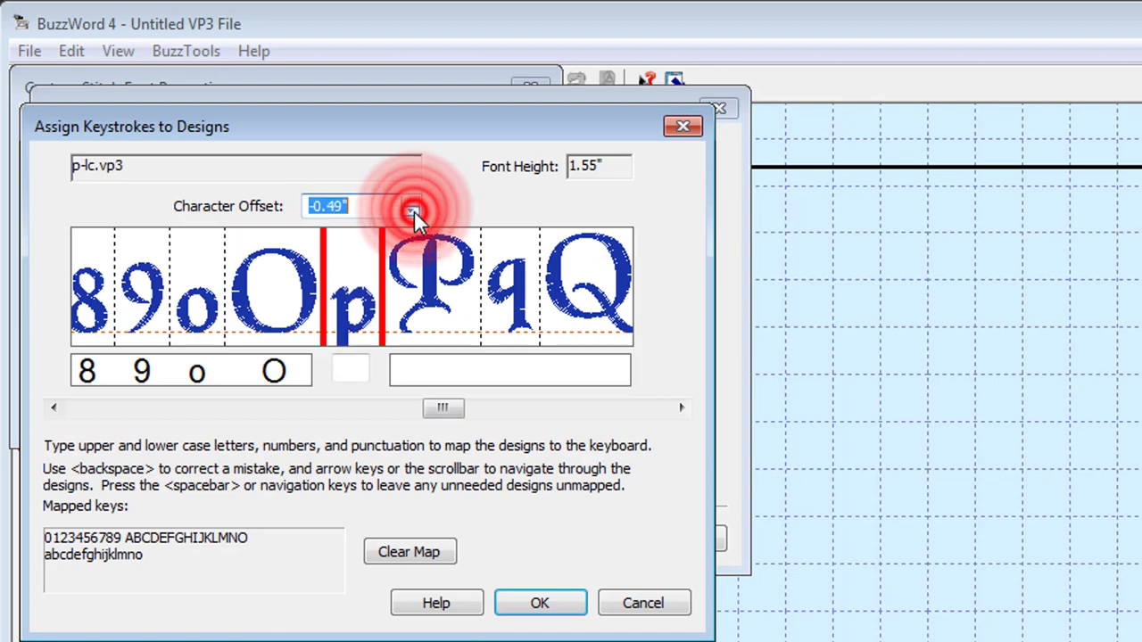
pyautogui.click(360, 369)
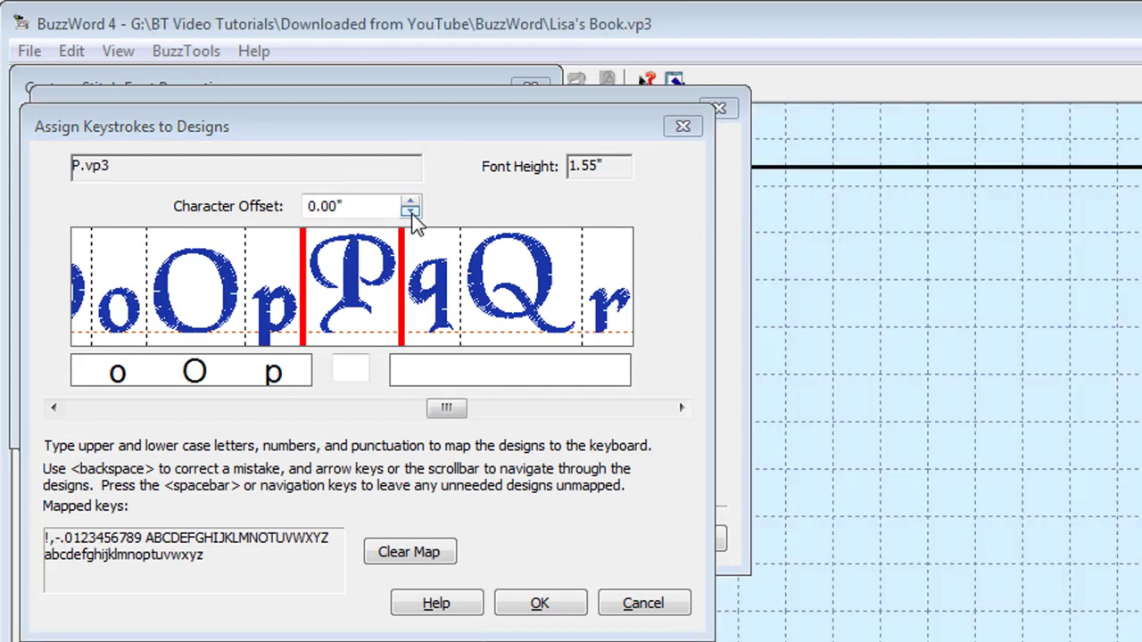
pyautogui.click(412, 212)
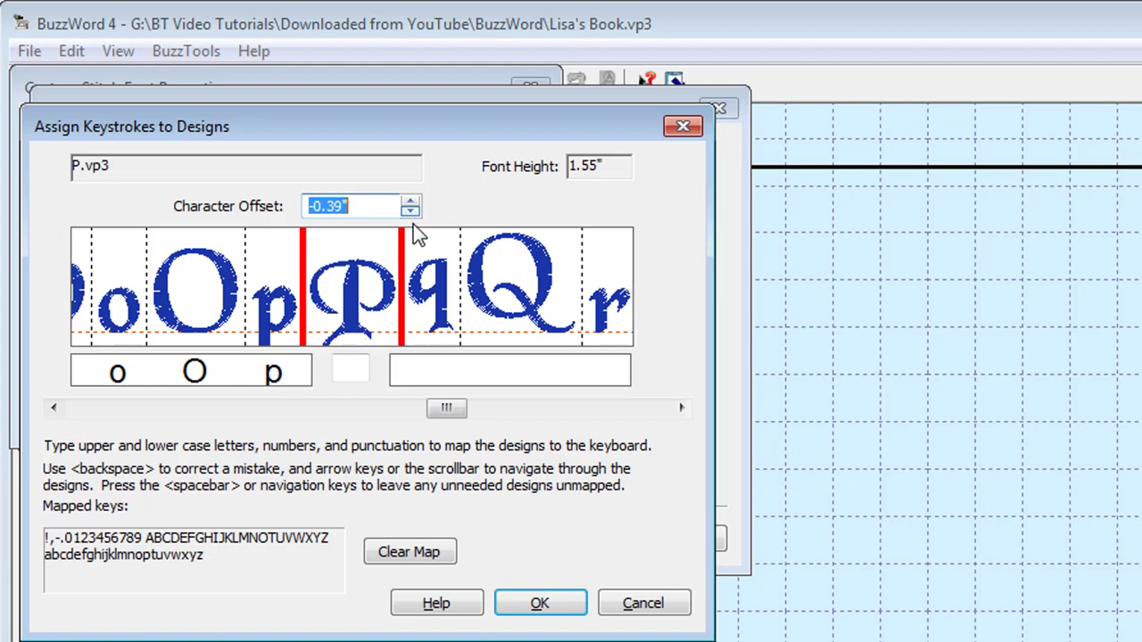
pyautogui.click(360, 365)
pyautogui.write('P')
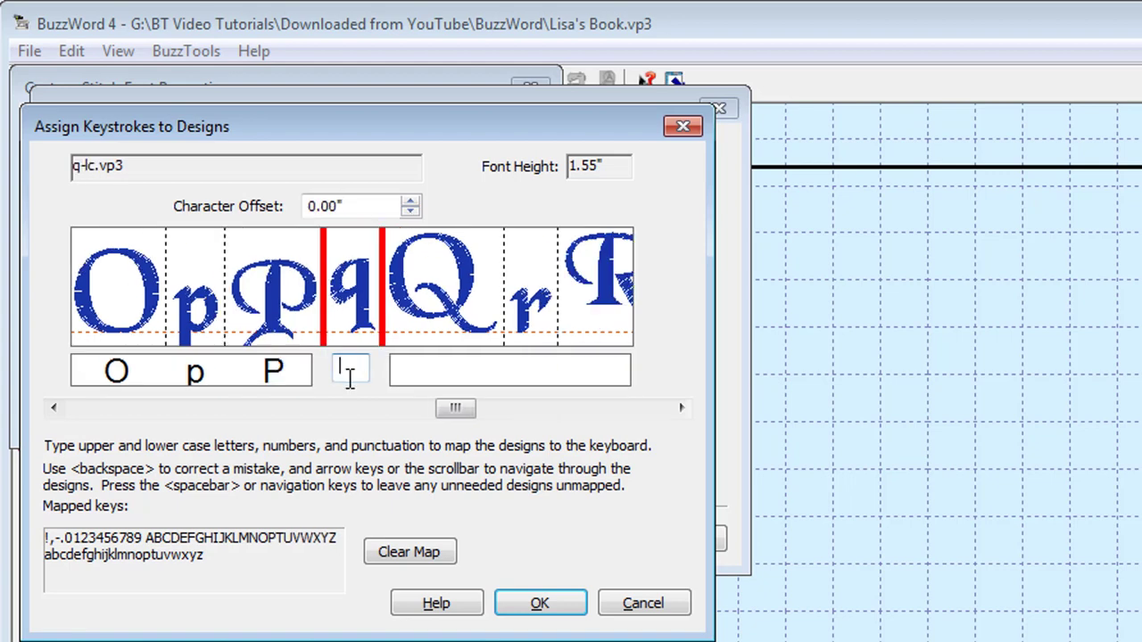
# Set q's offset to -0.45", map q, Q, r, and lower R to -0.39".
pyautogui.click(410, 211)
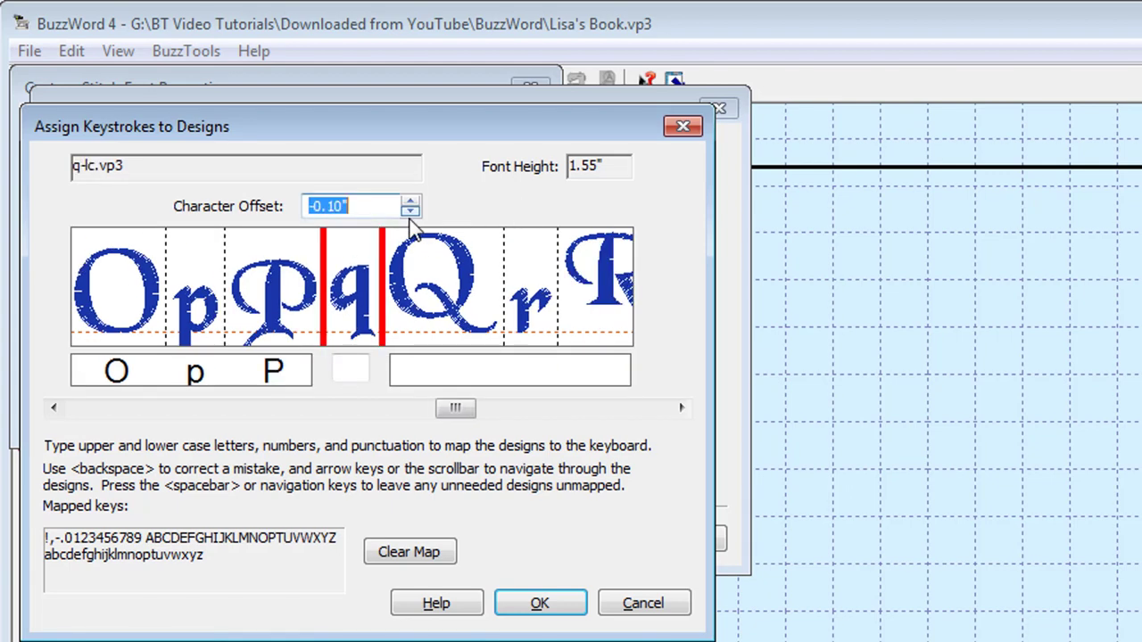
pyautogui.click(410, 212)
pyautogui.click(411, 212)
pyautogui.click(348, 206)
pyautogui.press('BackSpace')
pyautogui.press('BackSpace')
pyautogui.write('5')
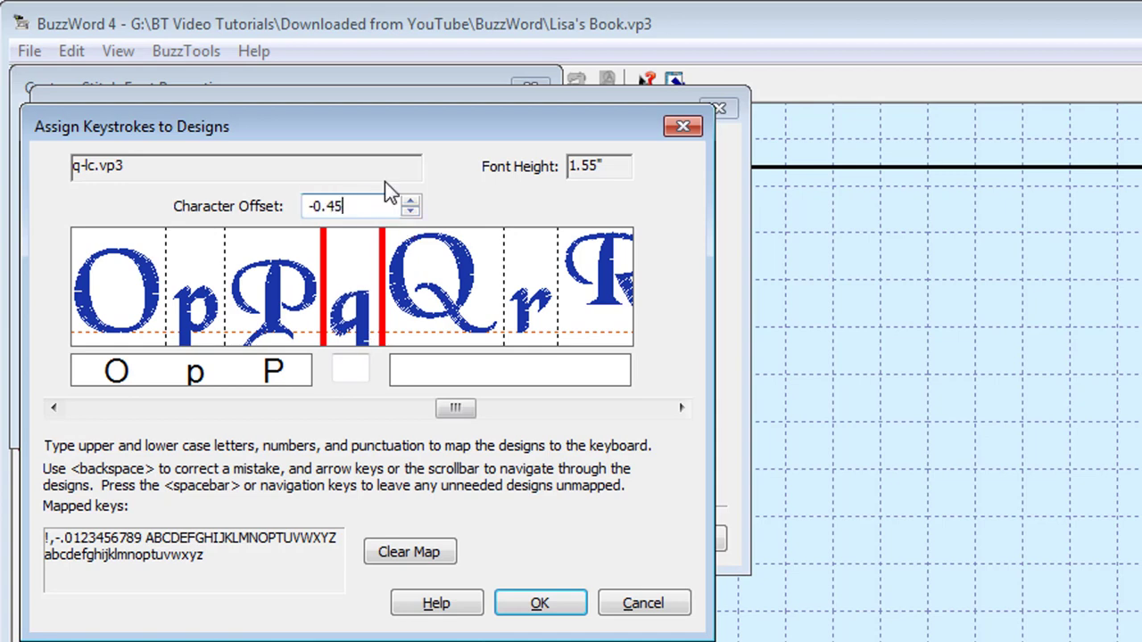
pyautogui.click(350, 368)
pyautogui.write('qQr')
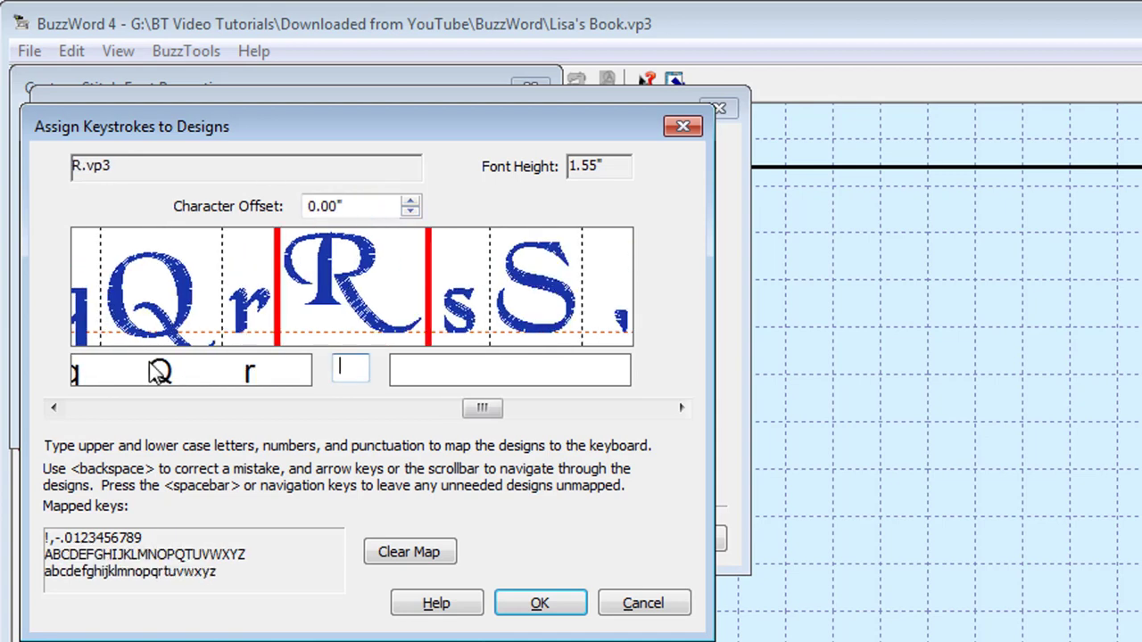
pyautogui.click(411, 211)
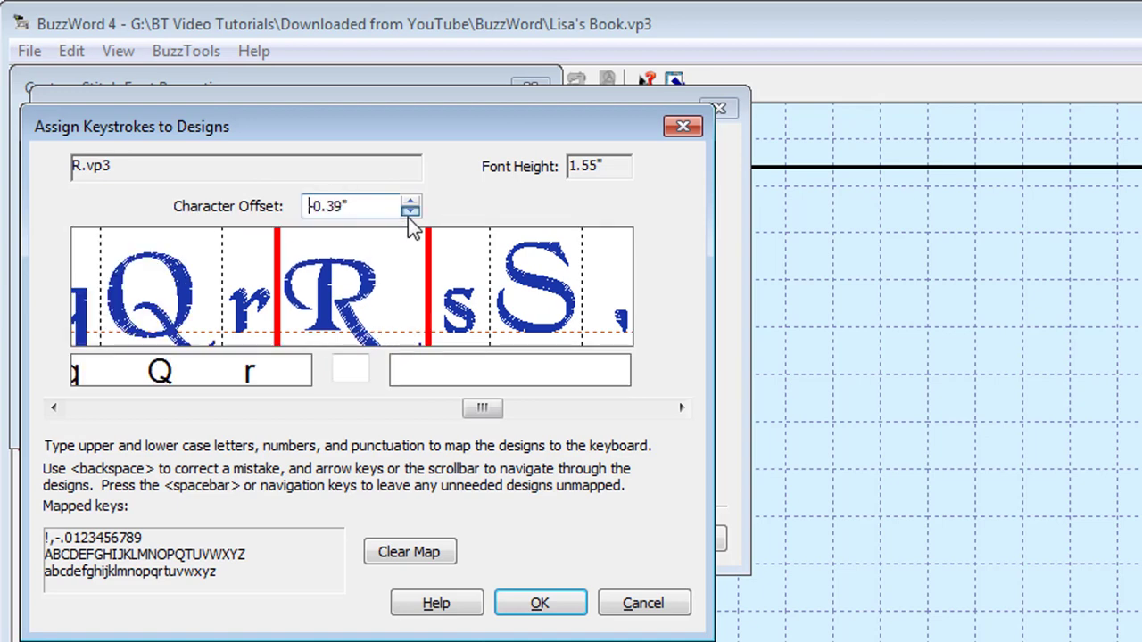
pyautogui.click(356, 365)
# Map R, s, S, @, a lowered comma, a raised 0.39" dash, then !, ., t, T, u.
pyautogui.write('R')
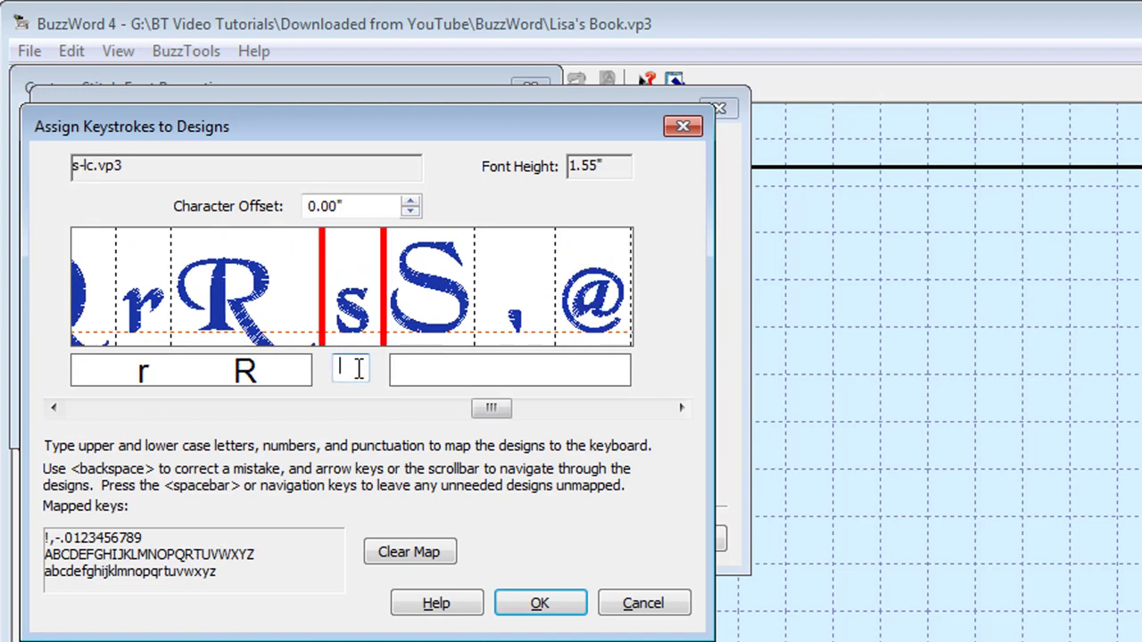
pyautogui.write('s')
pyautogui.write('S')
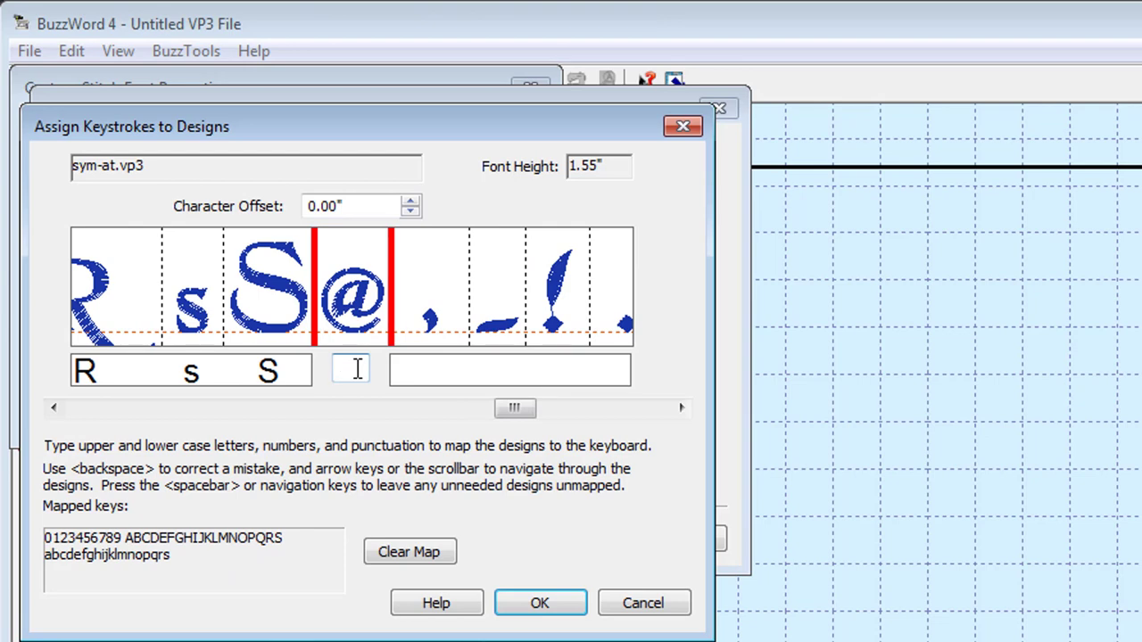
pyautogui.write('@')
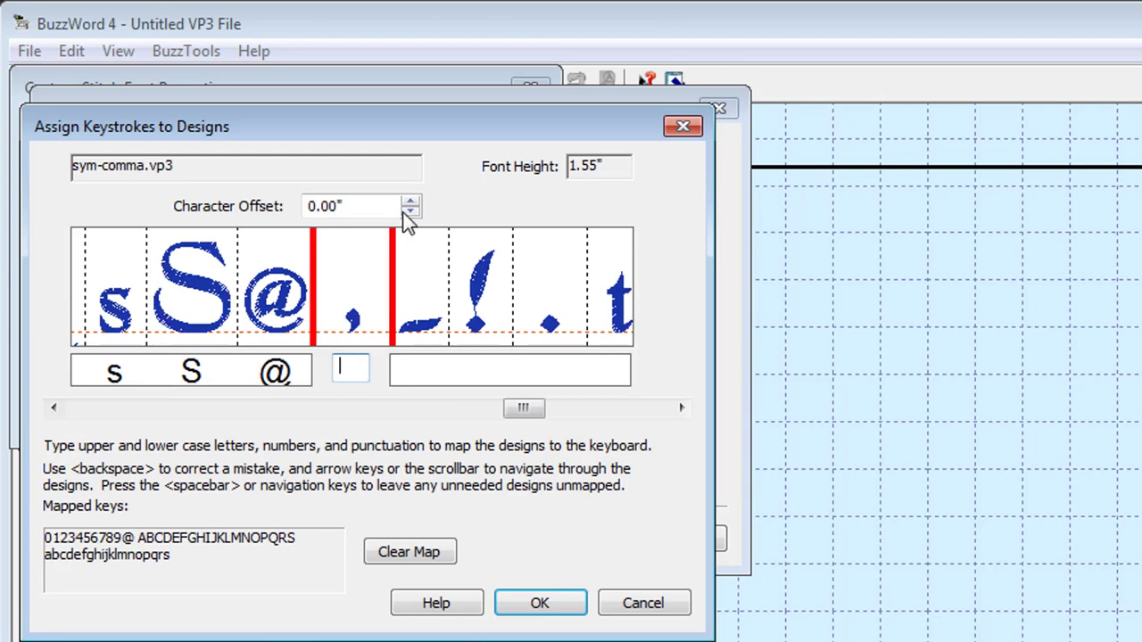
pyautogui.click(411, 212)
pyautogui.click(351, 366)
pyautogui.write(',')
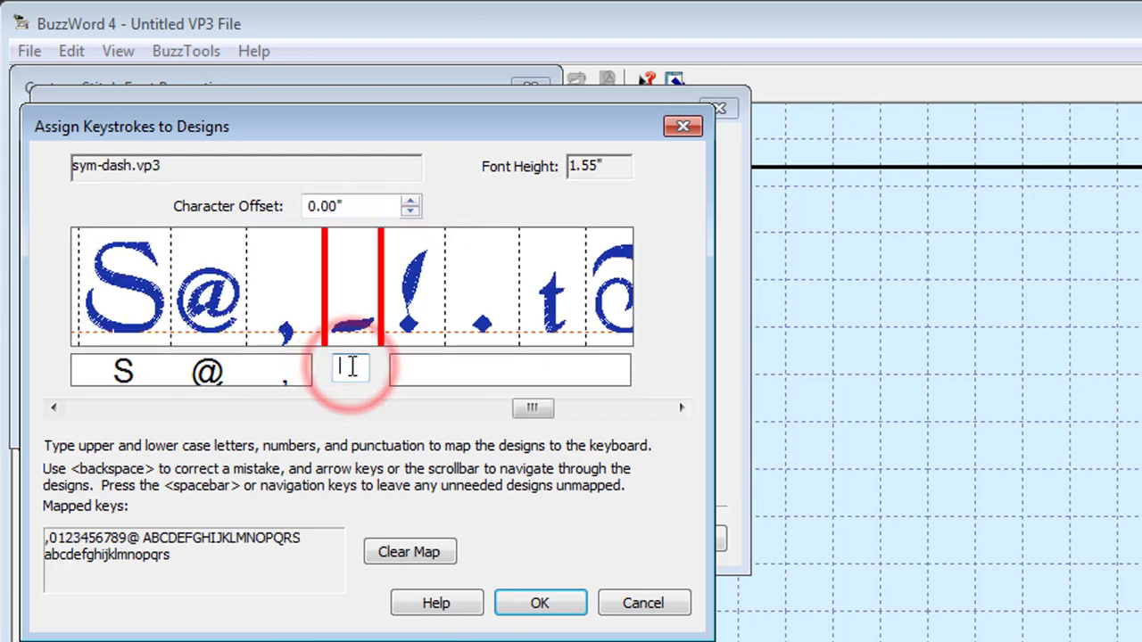
pyautogui.click(412, 203)
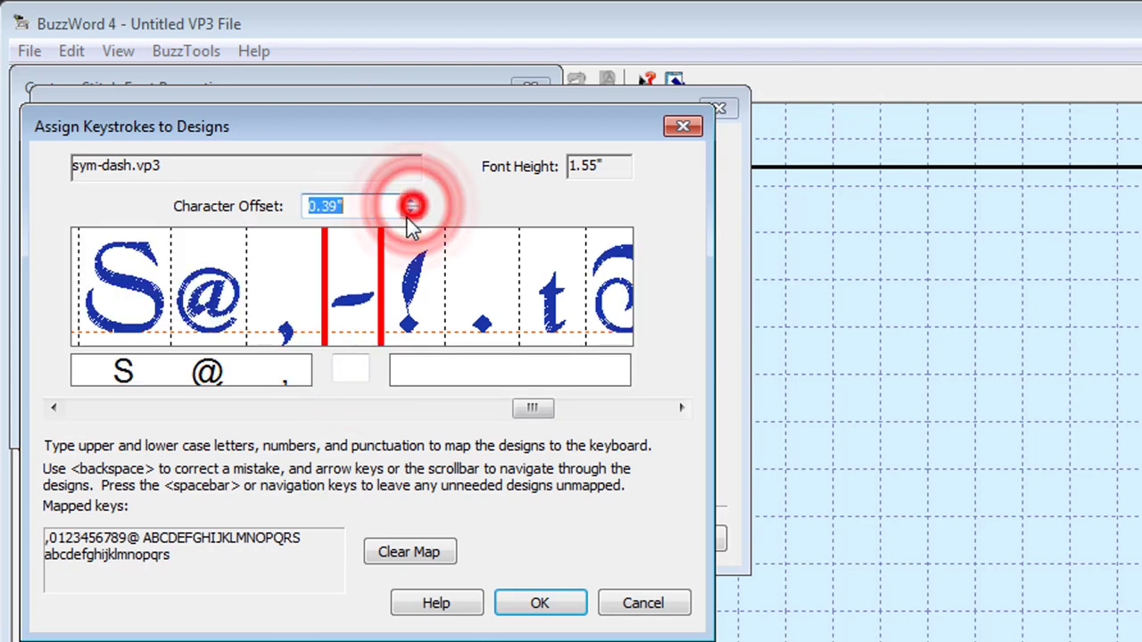
pyautogui.click(357, 366)
pyautogui.write('-')
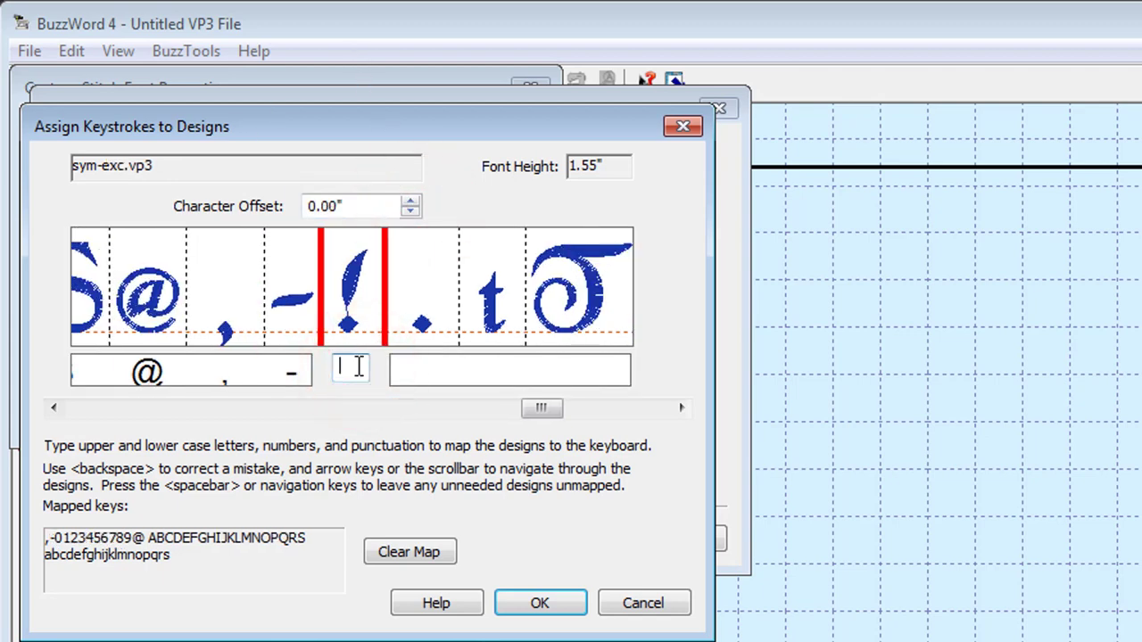
pyautogui.write('!.')
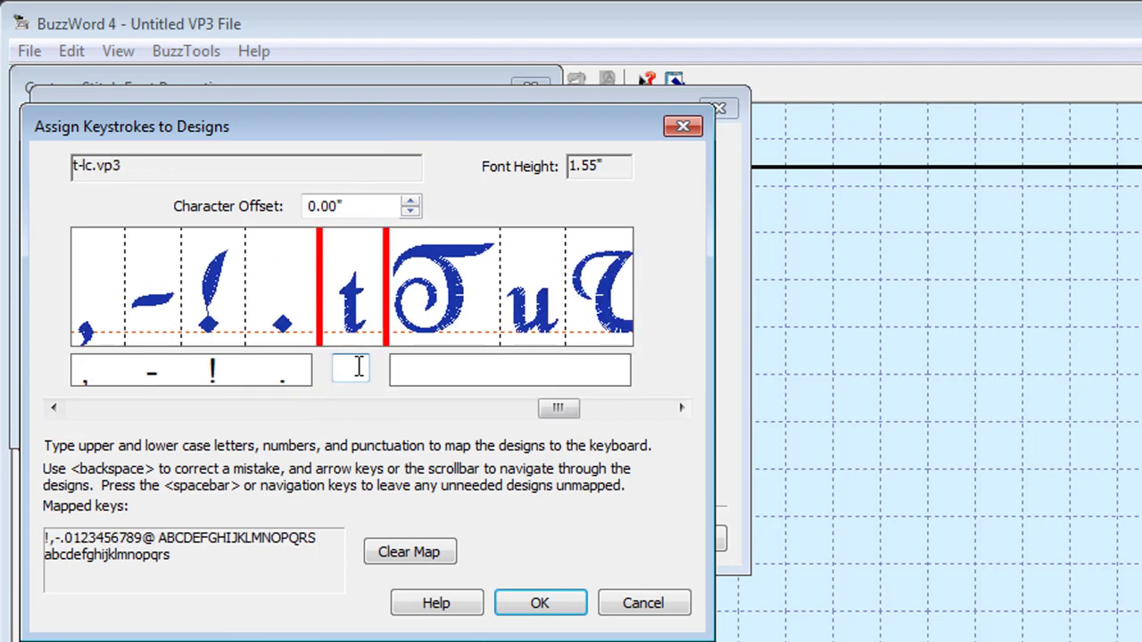
pyautogui.write('t')
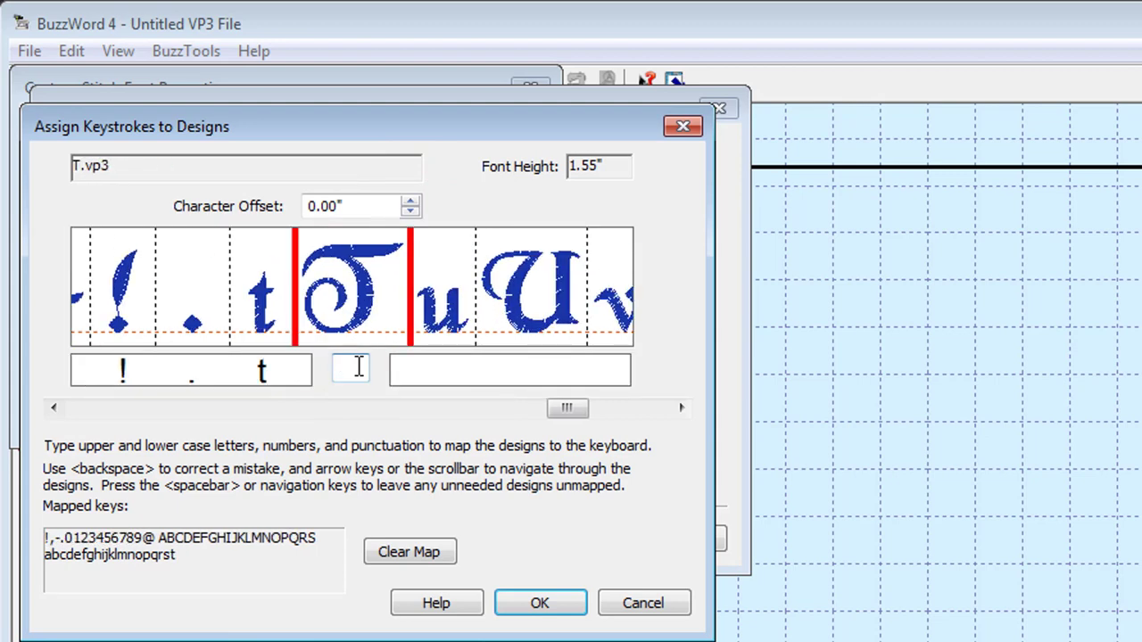
pyautogui.write('Tu')
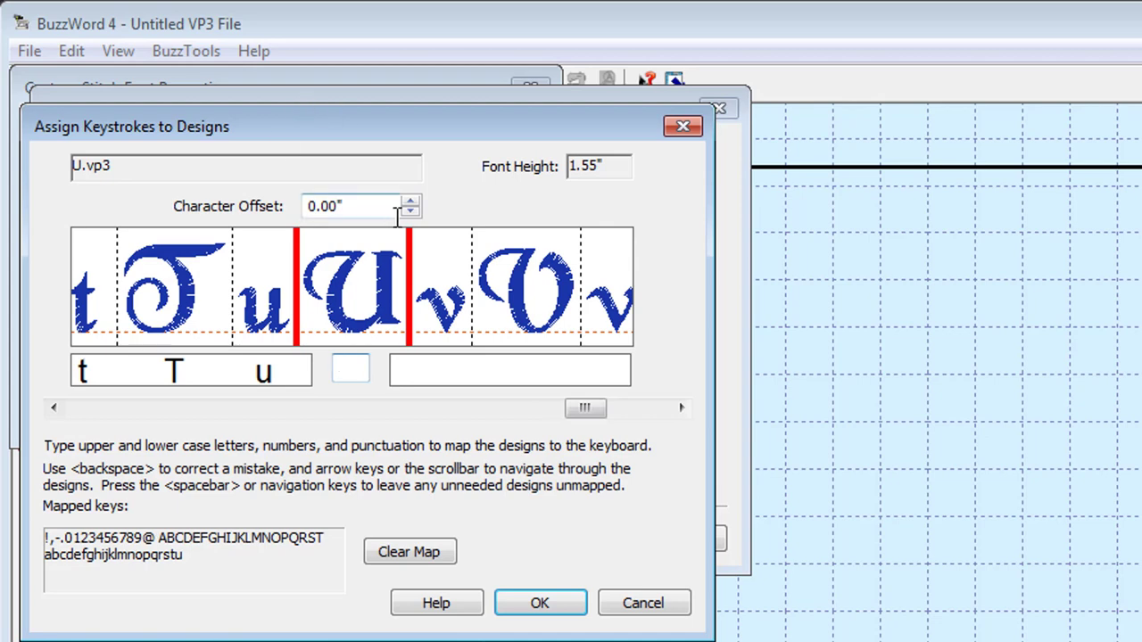
# Set U's offset to -0.10", map U through X, lower y, and map y, Y, z, Z.
pyautogui.click(410, 211)
pyautogui.click(333, 376)
pyautogui.write('U')
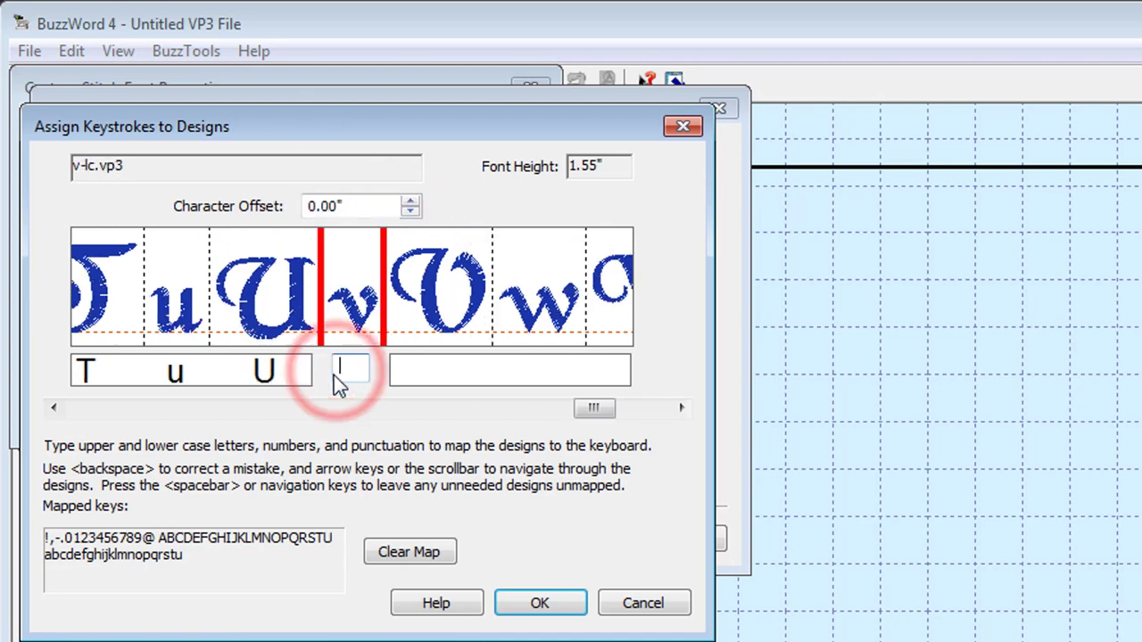
pyautogui.write('vVw')
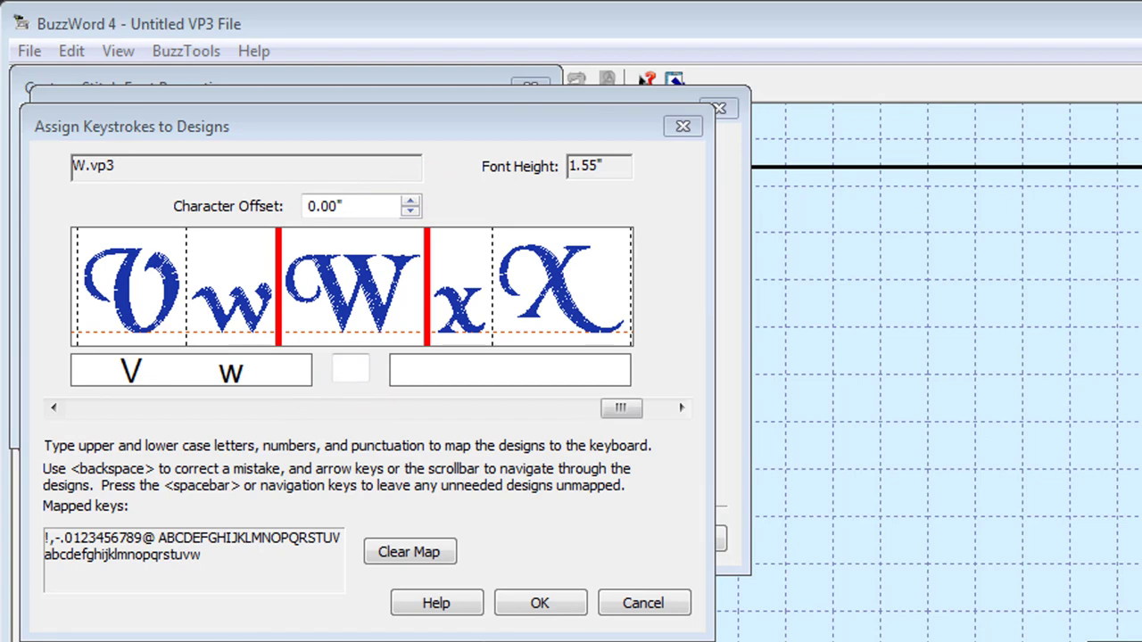
pyautogui.click(443, 441)
pyautogui.write('W')
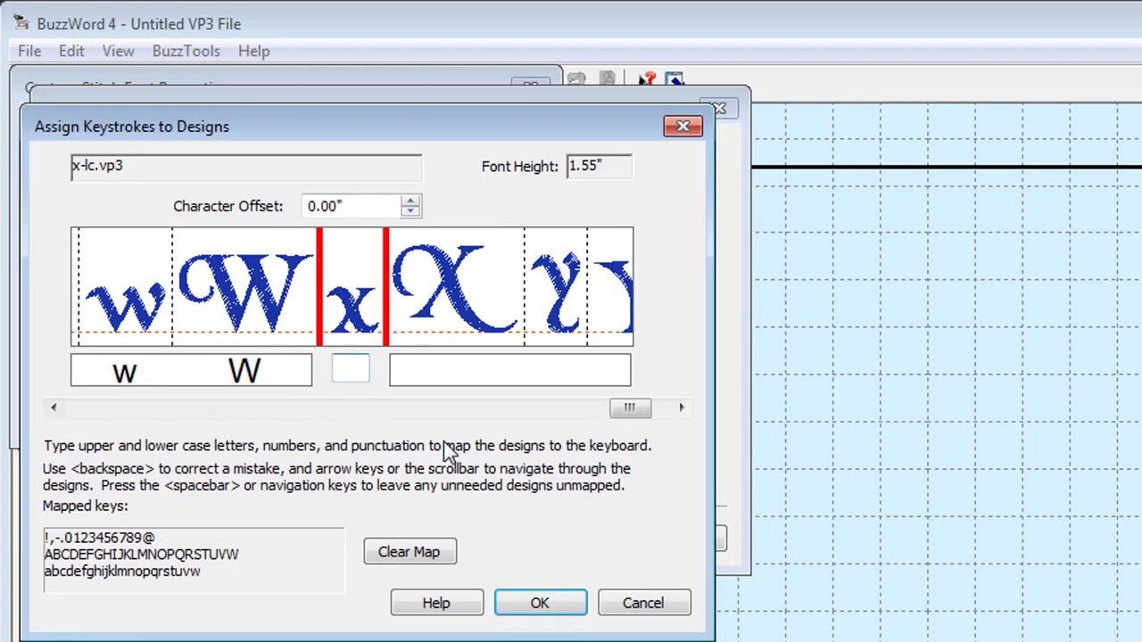
pyautogui.write('x')
pyautogui.write('X')
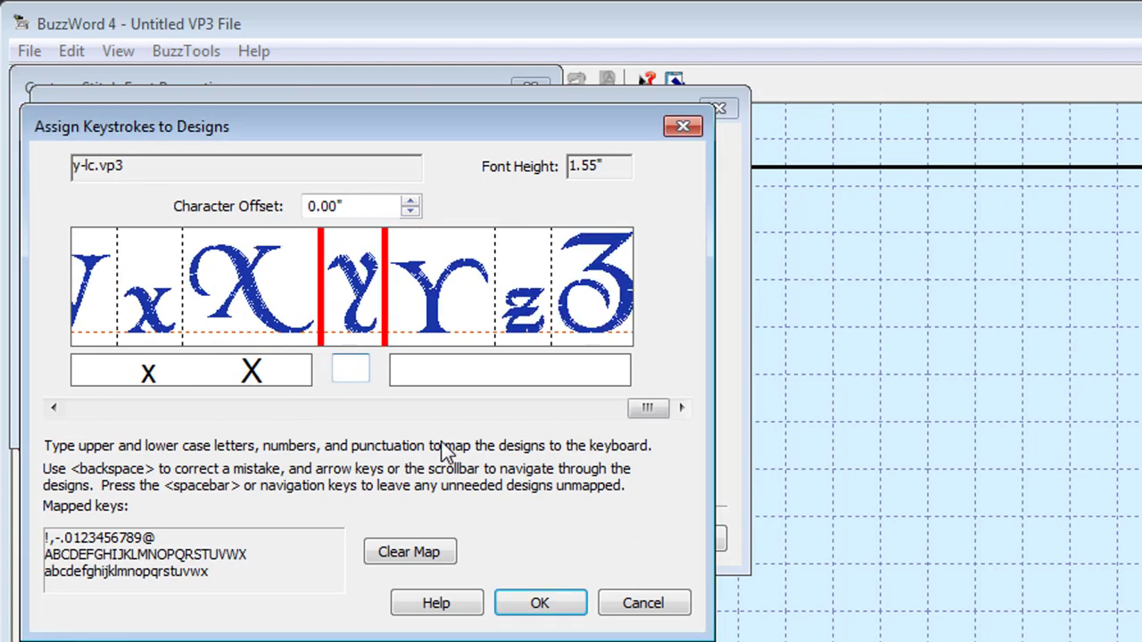
pyautogui.click(410, 211)
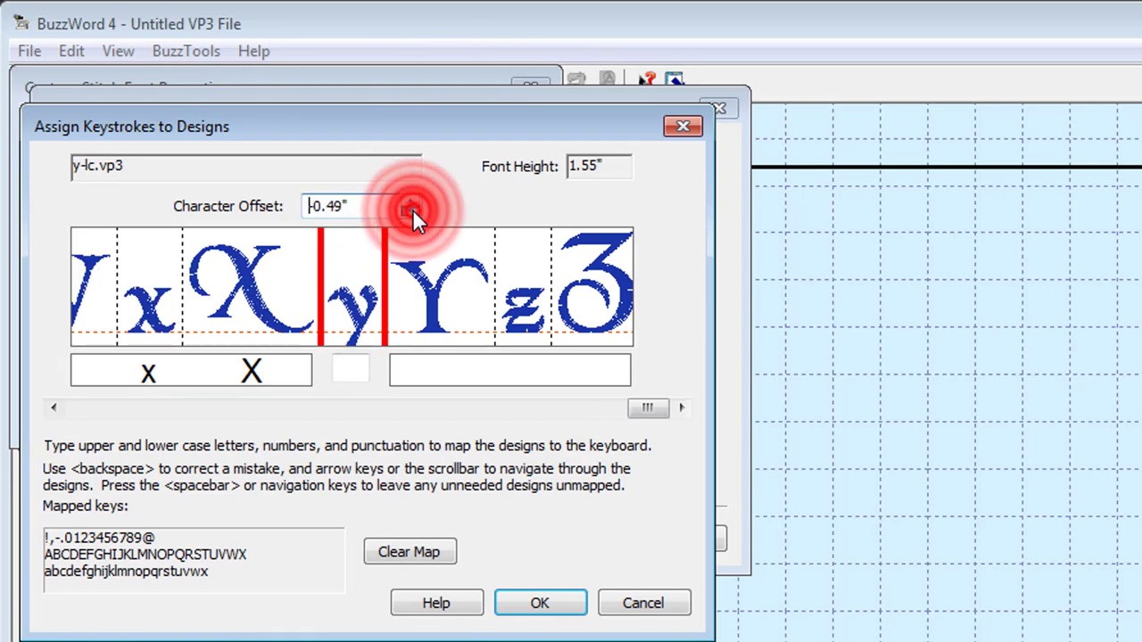
pyautogui.click(355, 362)
pyautogui.write('y')
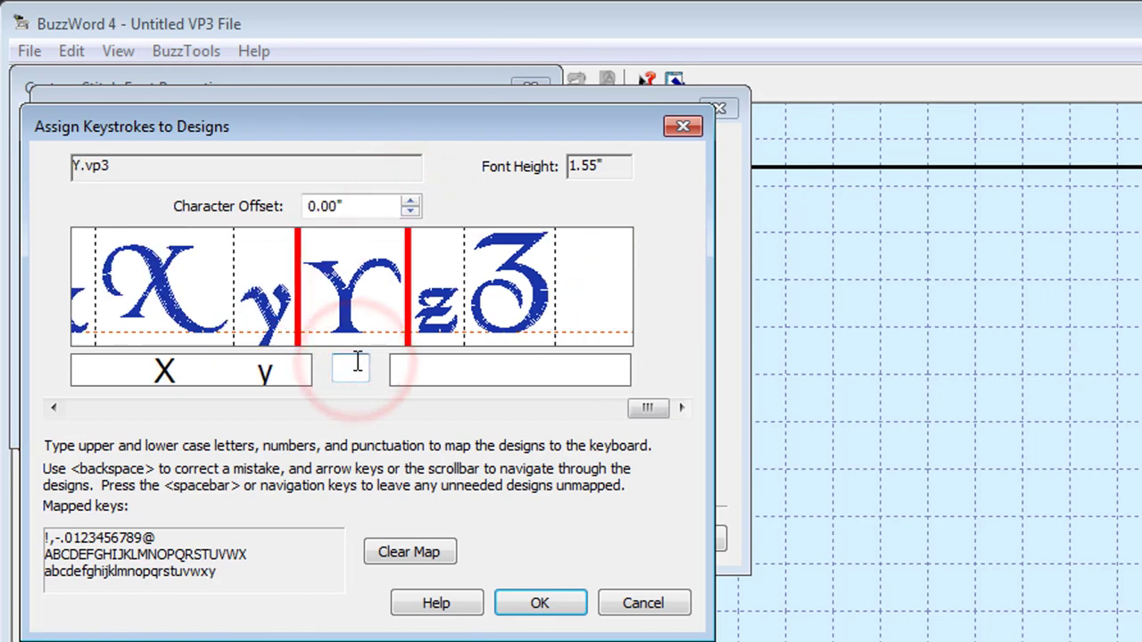
pyautogui.write('YzZ')
# Confirm the keystroke mapping and finish adding the Chancery - 1 Inch font.
pyautogui.click(522, 604)
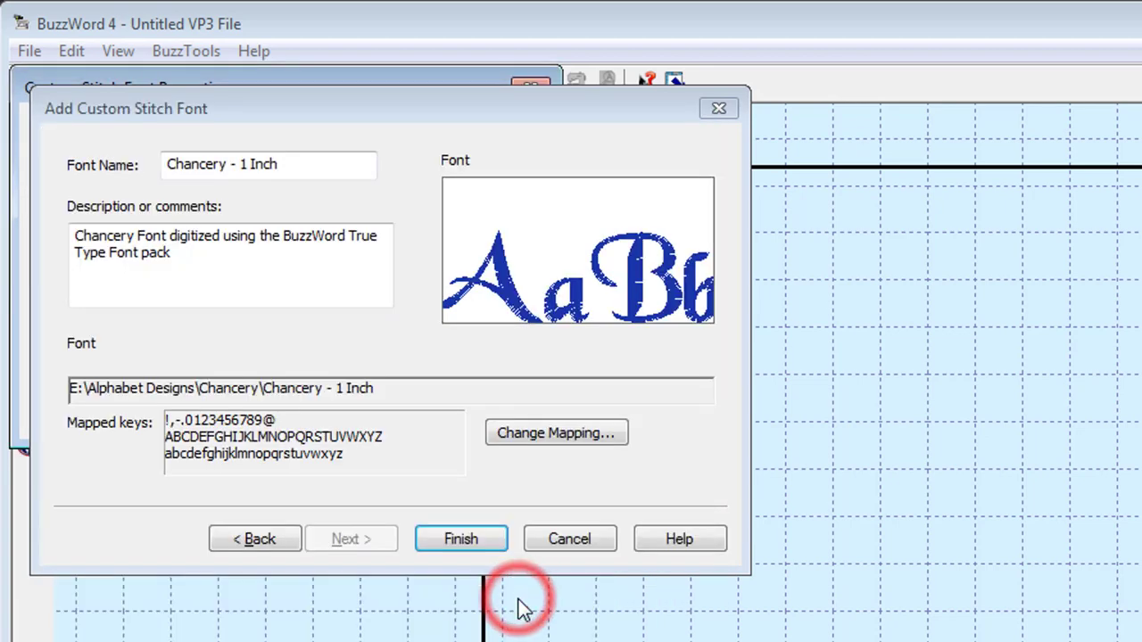
pyautogui.click(485, 542)
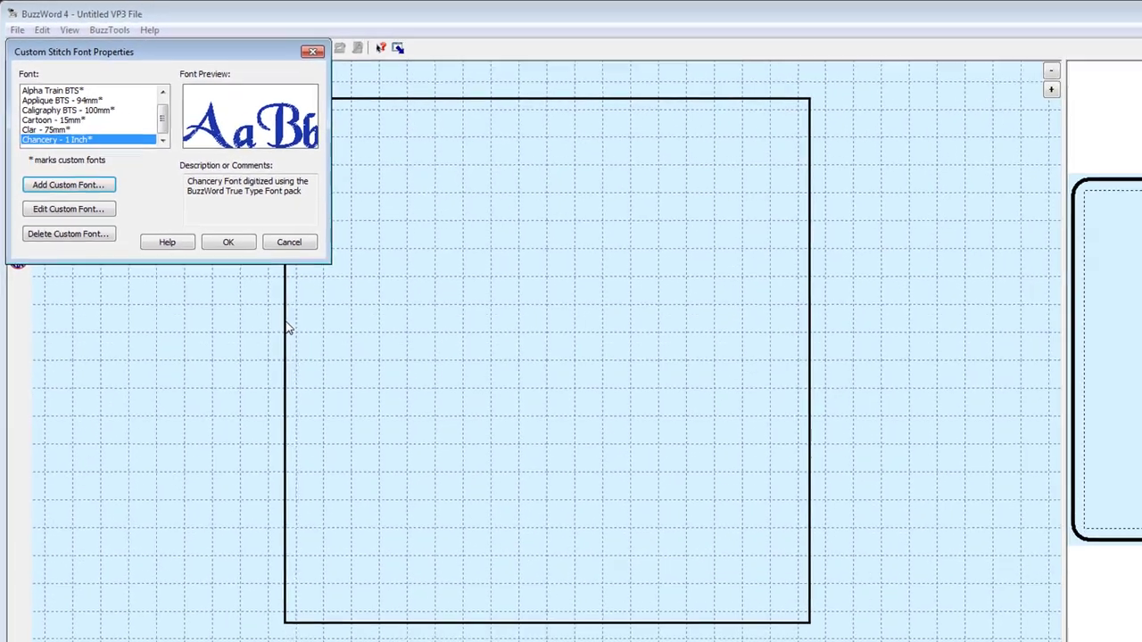
# Place a text object in the hoop using the Mapped Designs font Chancery - 1 Inch.
pyautogui.click(230, 234)
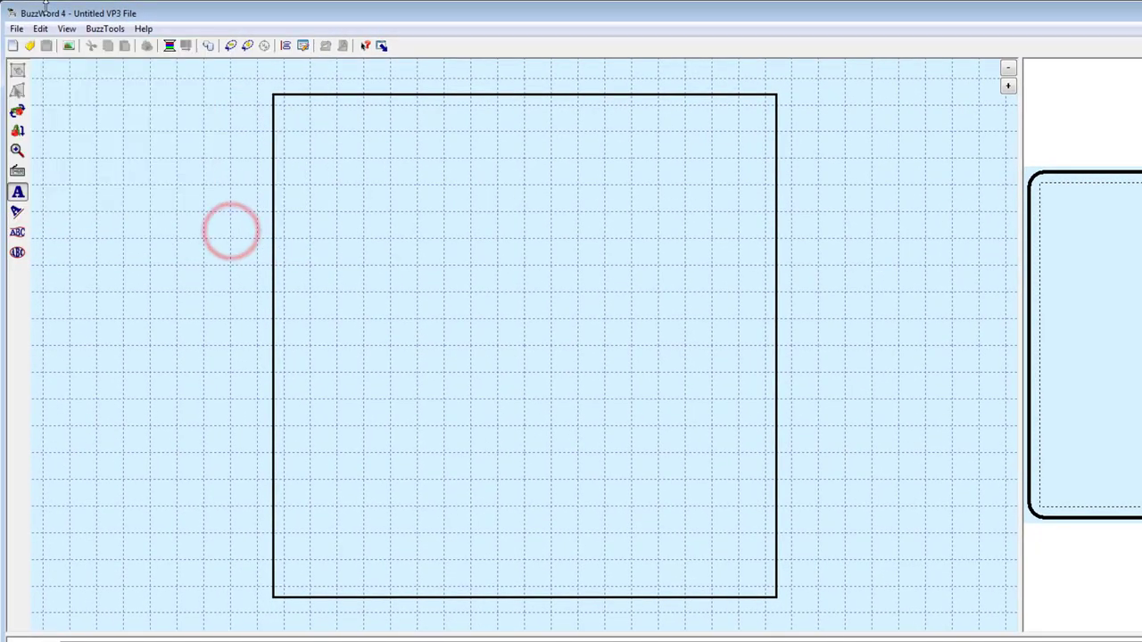
pyautogui.click(18, 192)
pyautogui.click(336, 293)
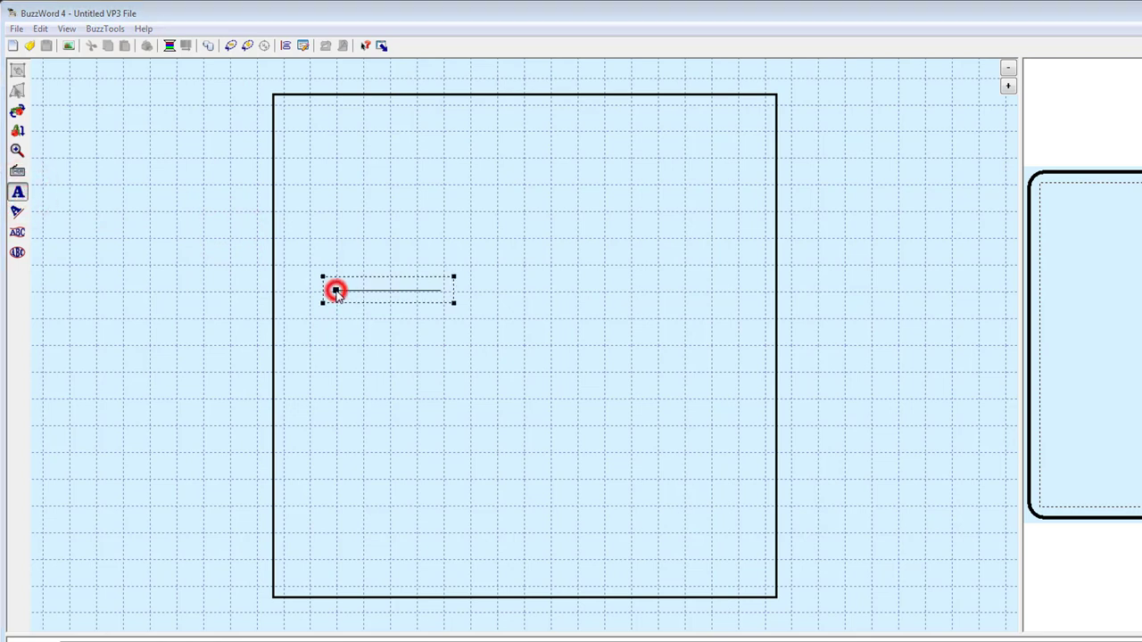
pyautogui.click(898, 247)
pyautogui.click(897, 280)
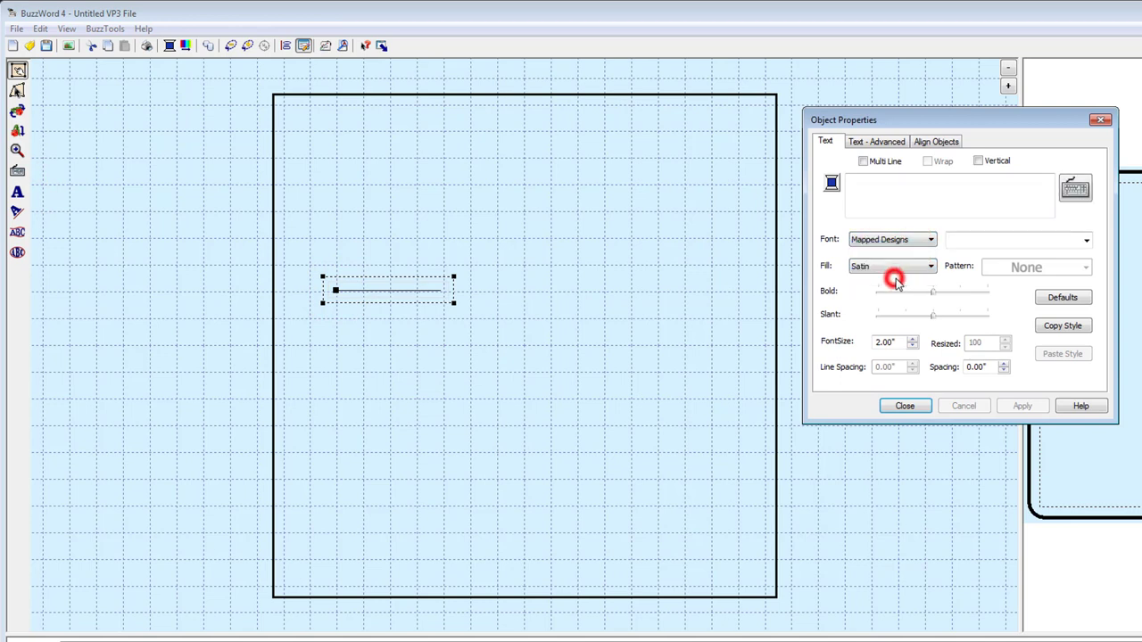
pyautogui.click(1086, 240)
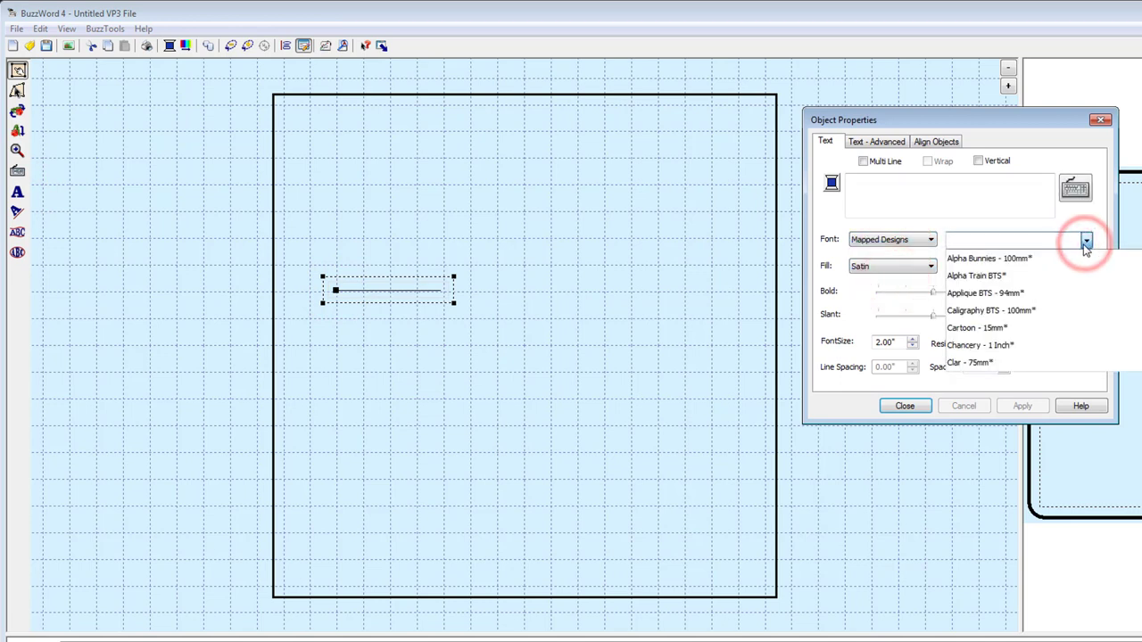
pyautogui.click(1015, 346)
pyautogui.click(818, 403)
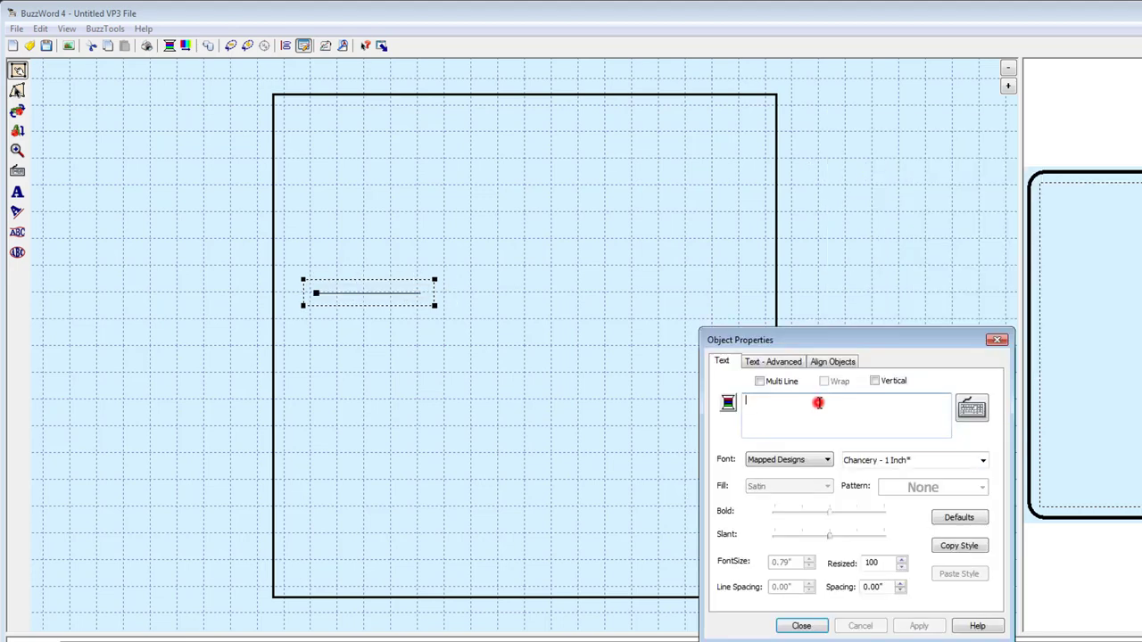
# Enter 'Lisa's Book' as the Chancery lettering text and close the Object Properties dialog.
pyautogui.write("Lisa's Bo")
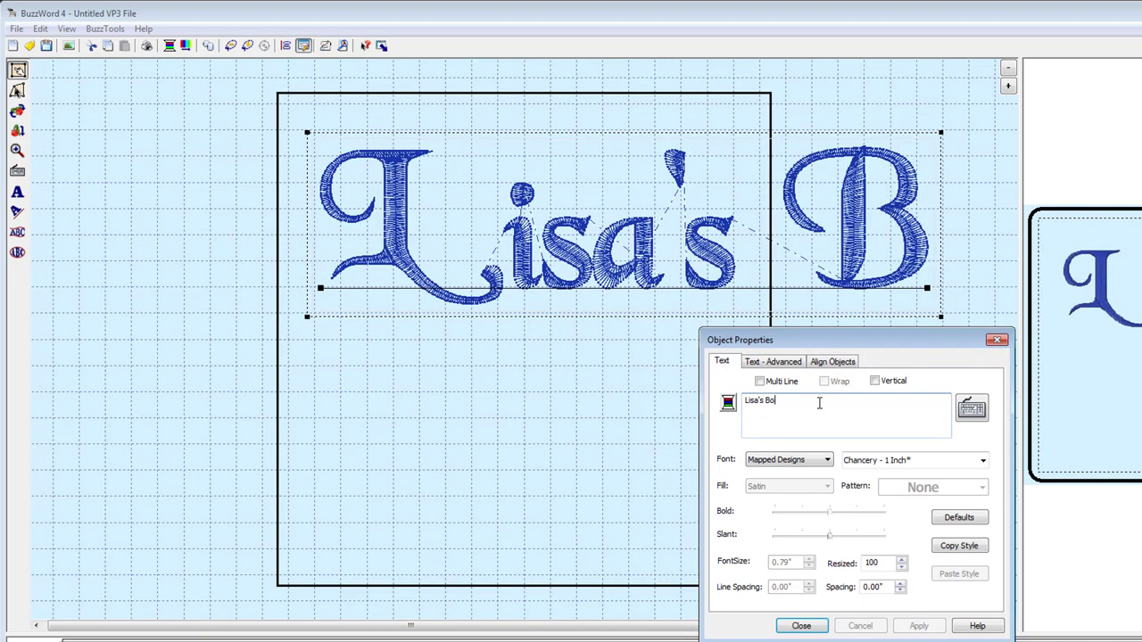
pyautogui.write('ok')
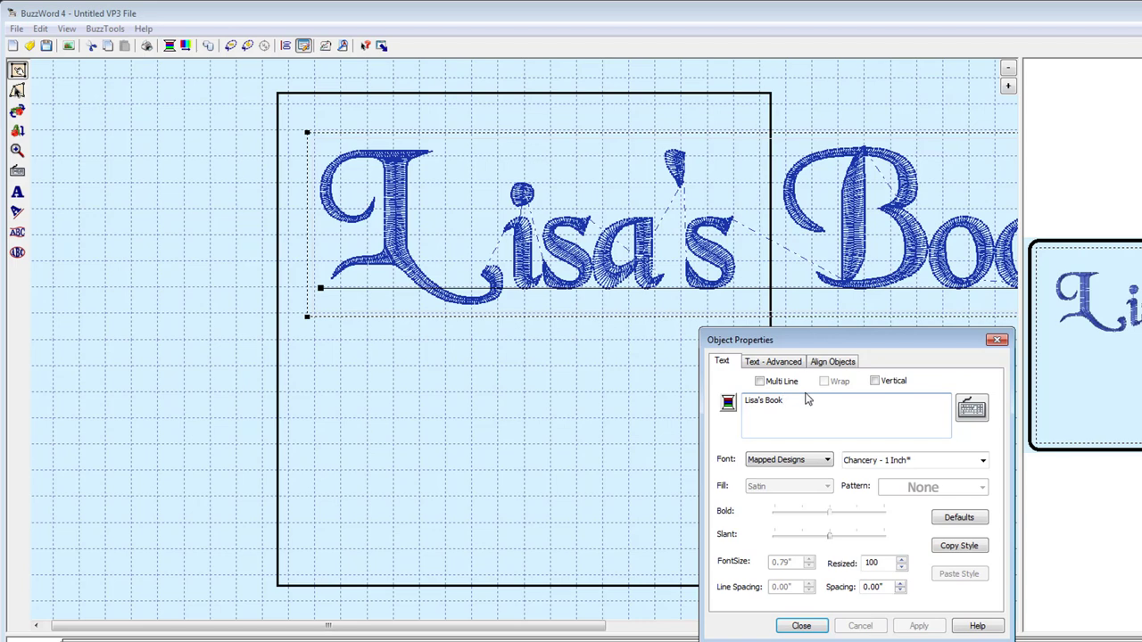
pyautogui.click(304, 46)
# Open the Chancery - 1 Inch custom stitch font for editing.
pyautogui.click(75, 32)
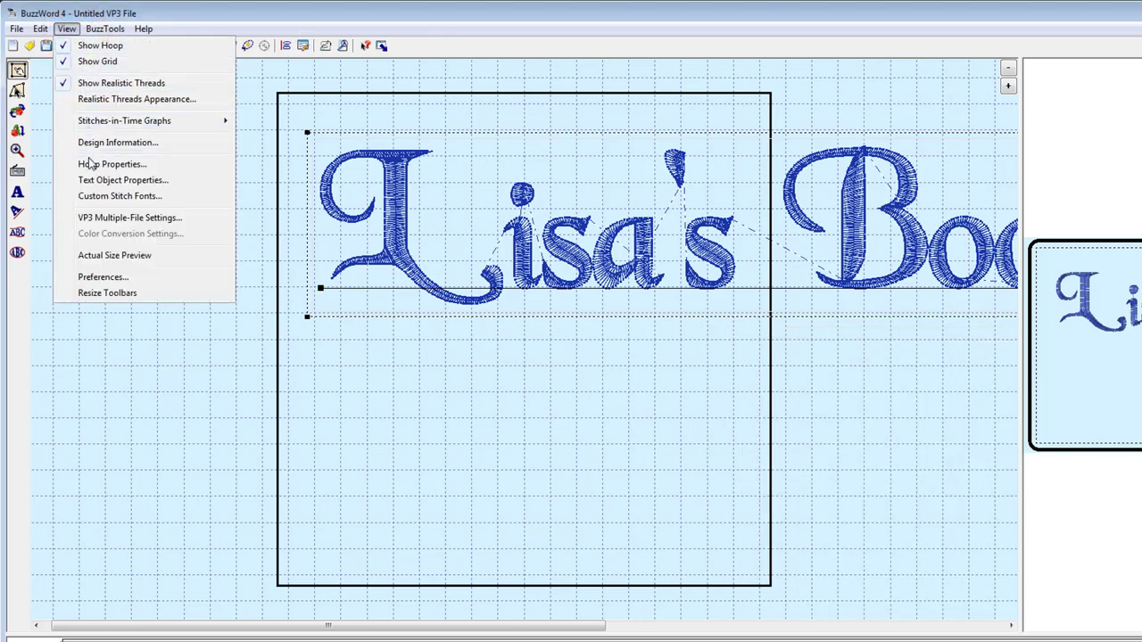
pyautogui.click(93, 195)
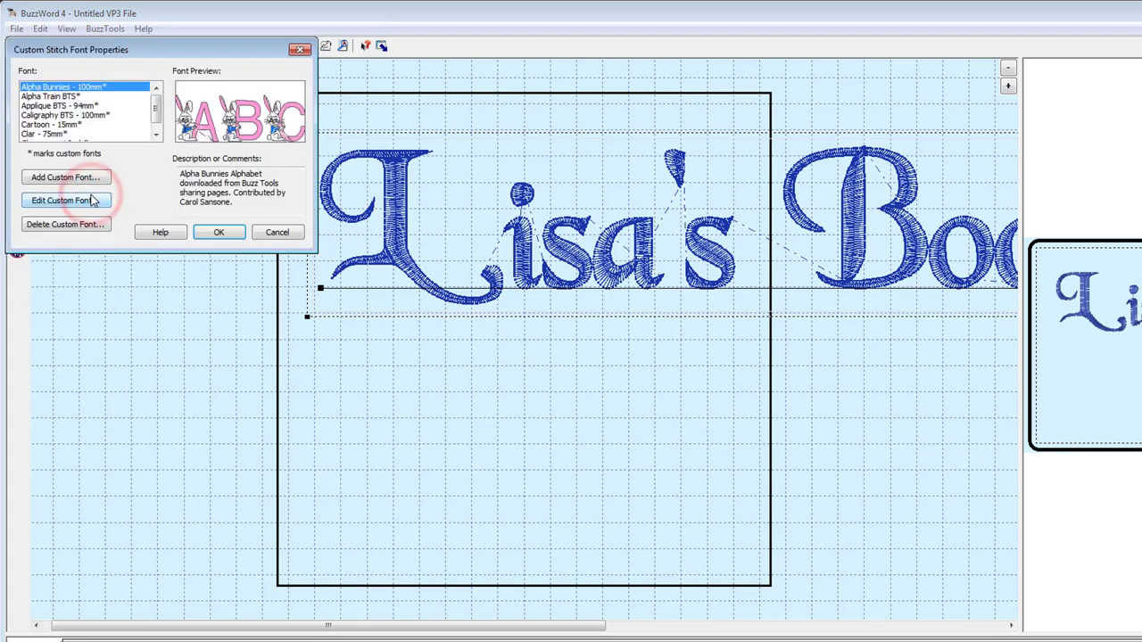
pyautogui.click(155, 135)
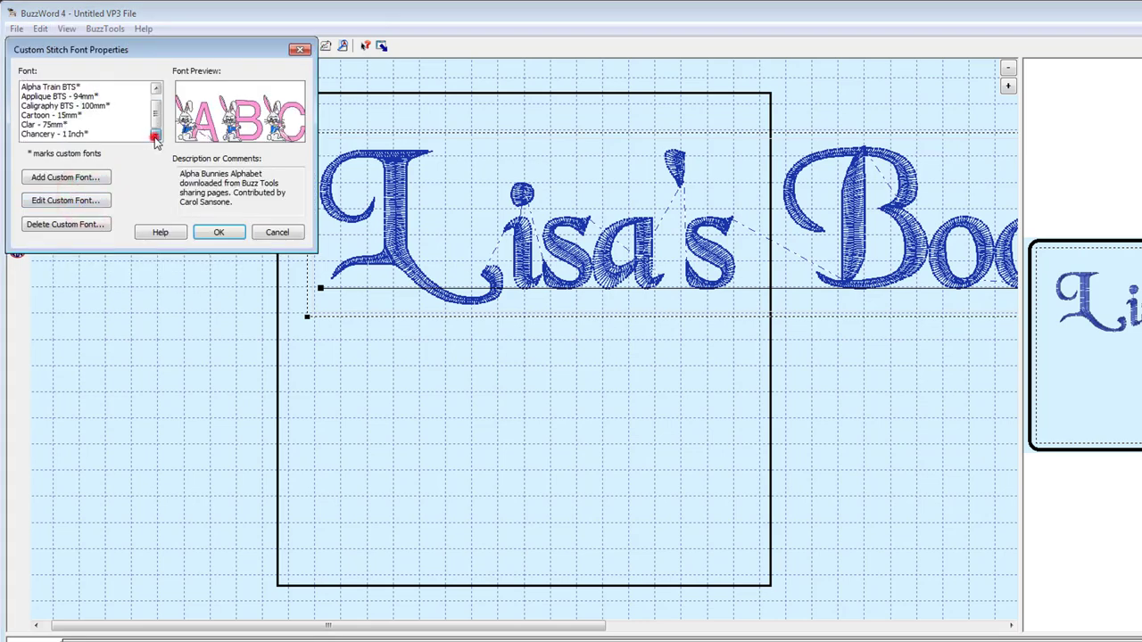
pyautogui.click(77, 134)
pyautogui.click(82, 201)
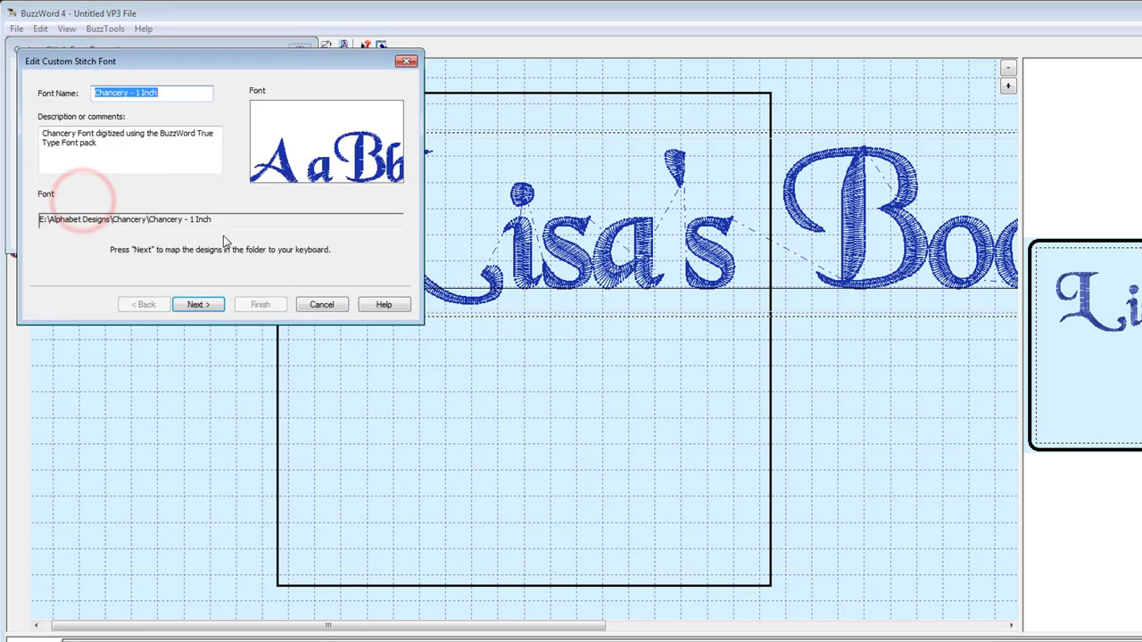
pyautogui.click(195, 301)
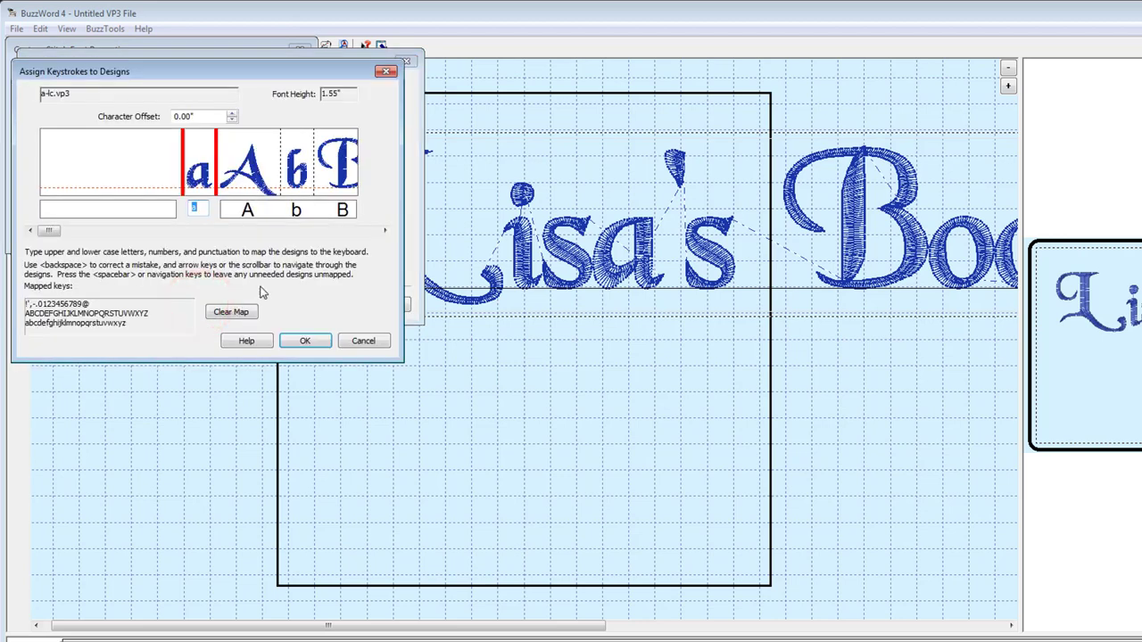
# Lower the capital L design's character offset to -0.35" and finish editing the font.
pyautogui.press('Right')
pyautogui.press('Right')
pyautogui.press('Right')
pyautogui.press('Right')
pyautogui.press('Right')
pyautogui.press('Right')
pyautogui.press('Right')
pyautogui.press('Right')
pyautogui.press('Right')
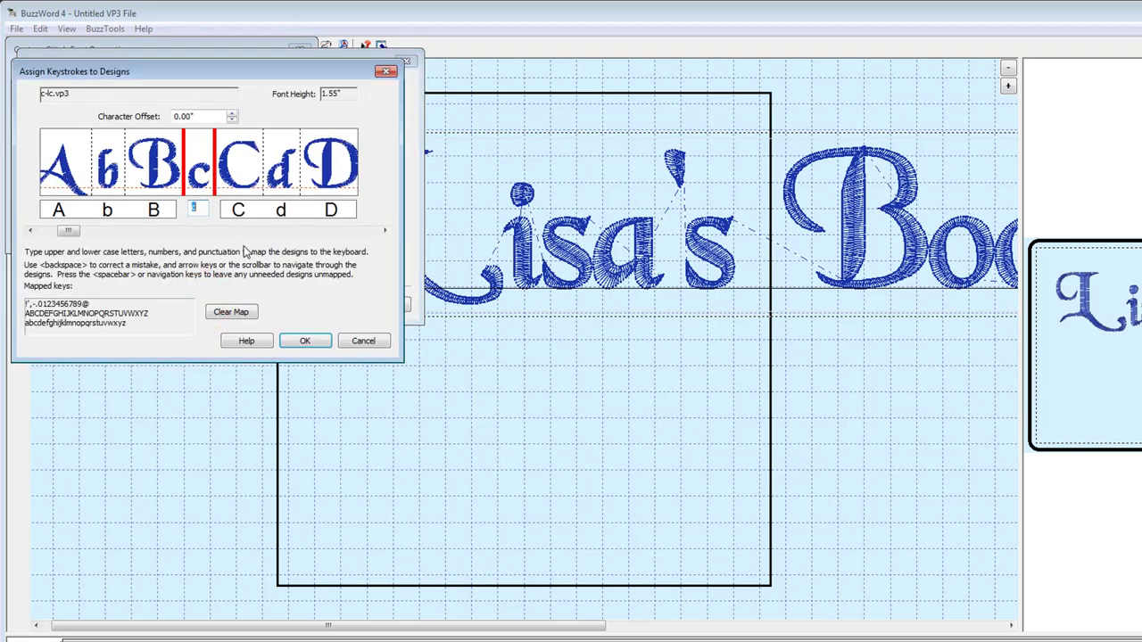
pyautogui.press('Right')
pyautogui.press('Right')
pyautogui.press('Right')
pyautogui.press('Right')
pyautogui.press('Right')
pyautogui.press('Right')
pyautogui.press('Right')
pyautogui.press('Right')
pyautogui.press('Right')
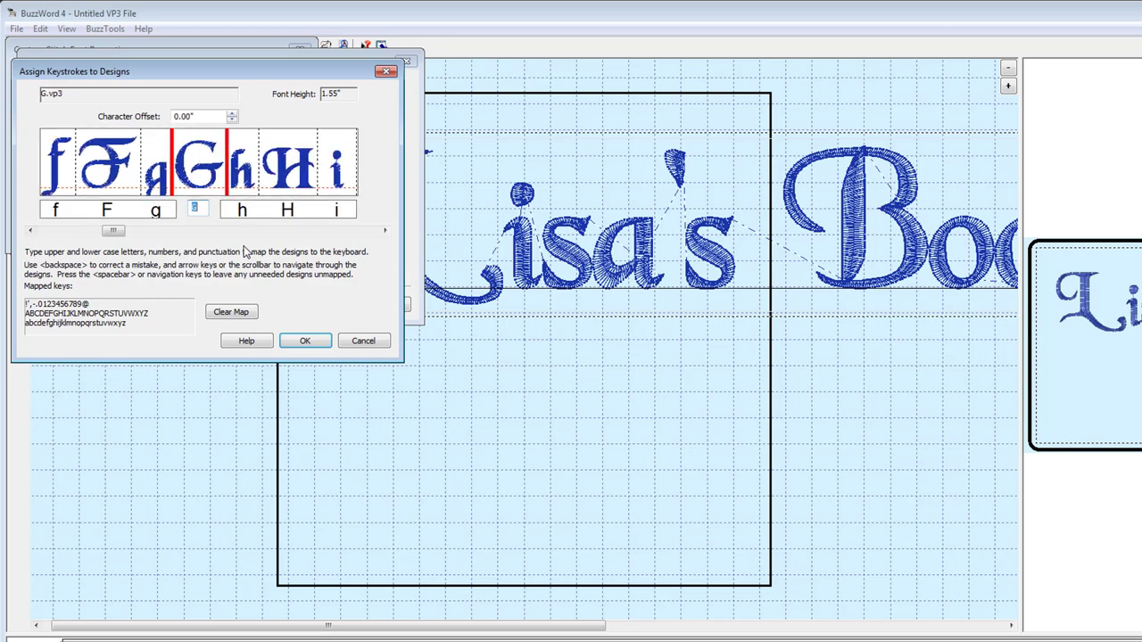
pyautogui.press('Right')
pyautogui.press('Right')
pyautogui.press('Right')
pyautogui.press('Right')
pyautogui.press('Right')
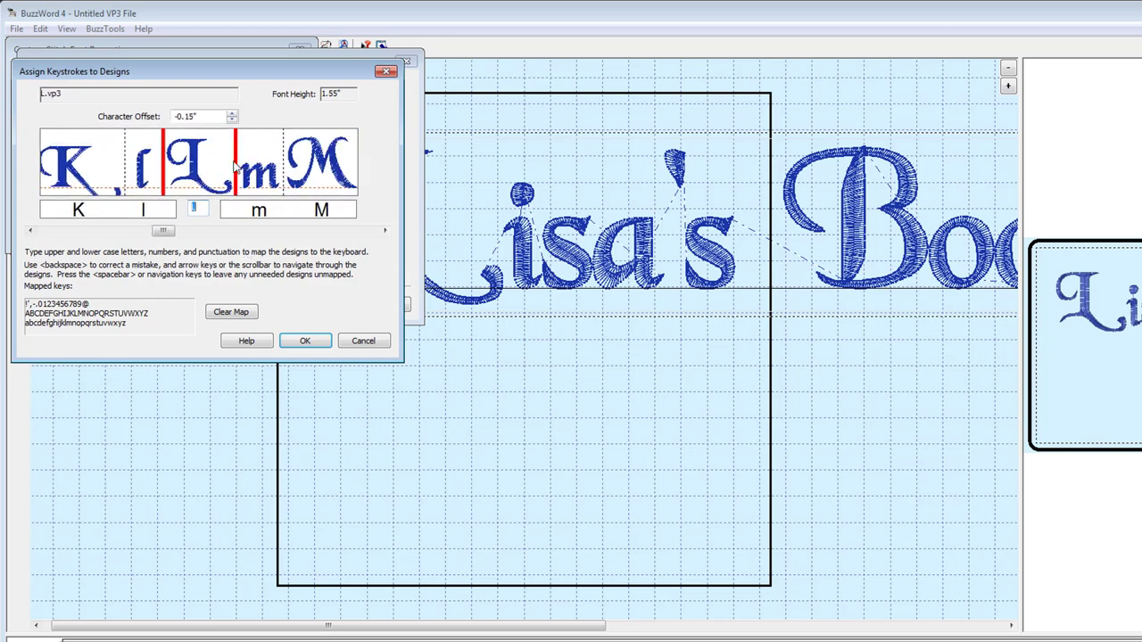
pyautogui.click(232, 121)
pyautogui.click(232, 121)
pyautogui.click(292, 347)
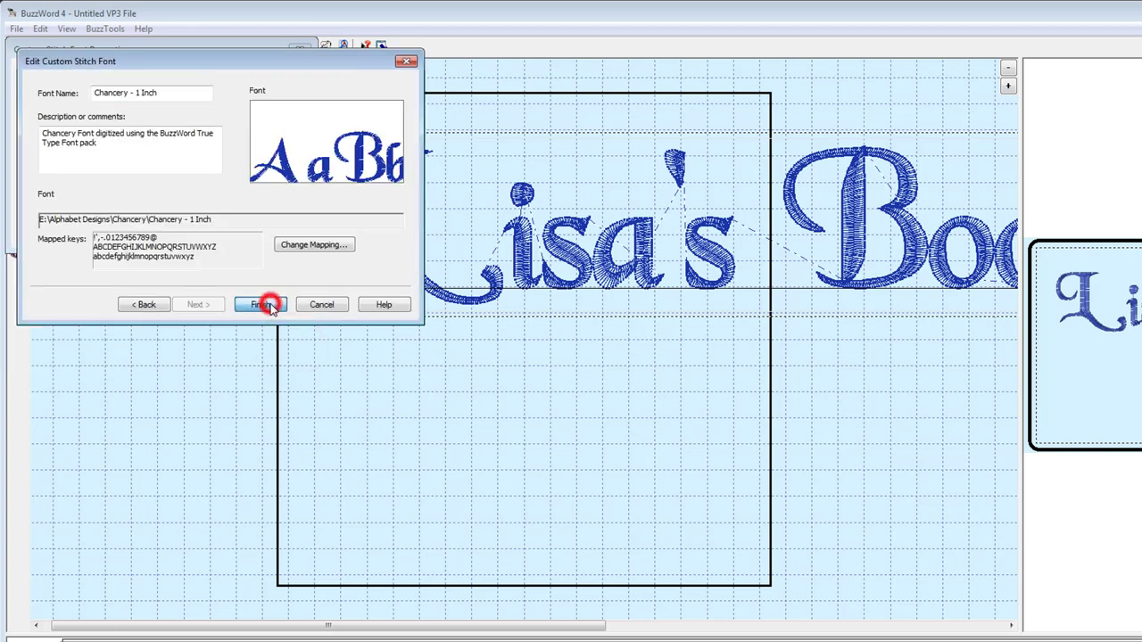
pyautogui.click(268, 306)
# Resize the 'Lisa's Book' lettering to 50% in its Object Properties and apply it.
pyautogui.click(234, 229)
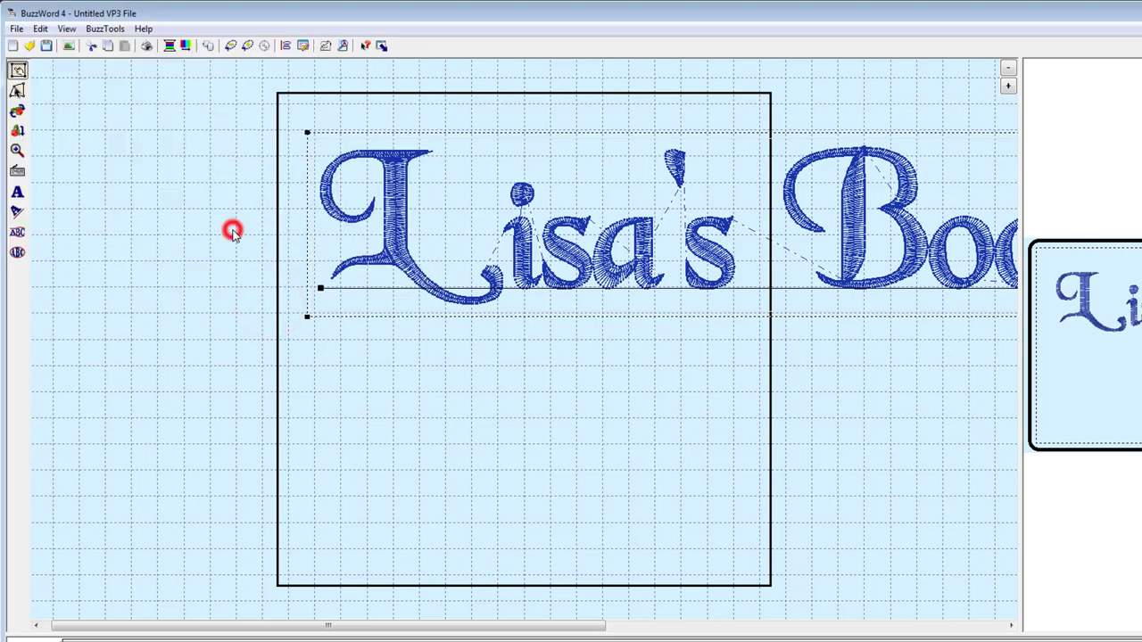
pyautogui.click(370, 239)
pyautogui.click(369, 241)
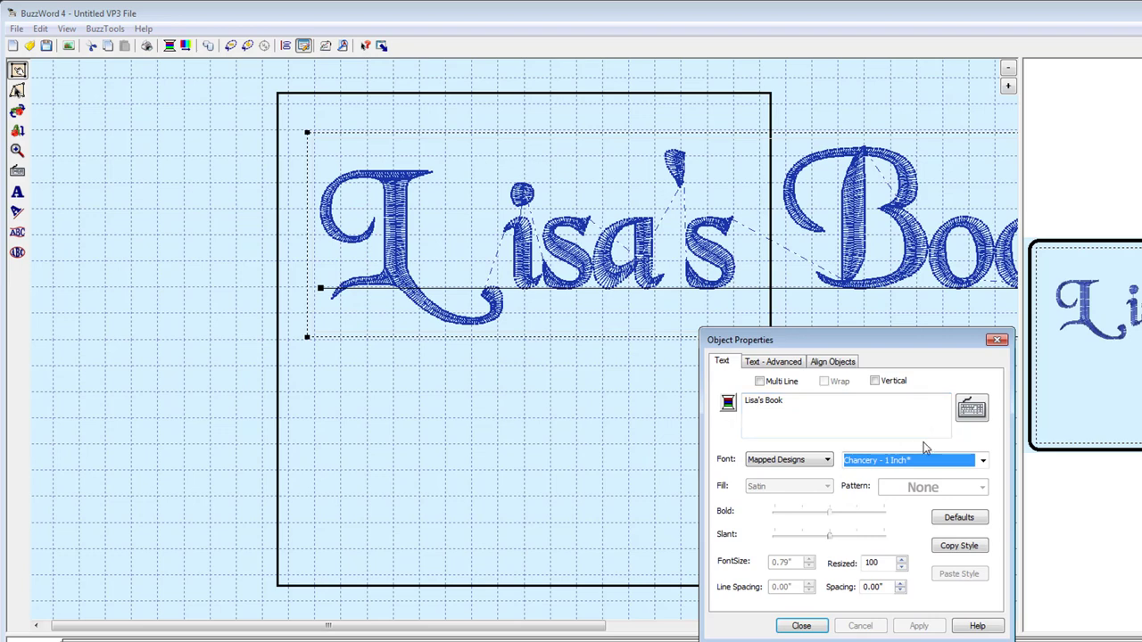
pyautogui.click(883, 420)
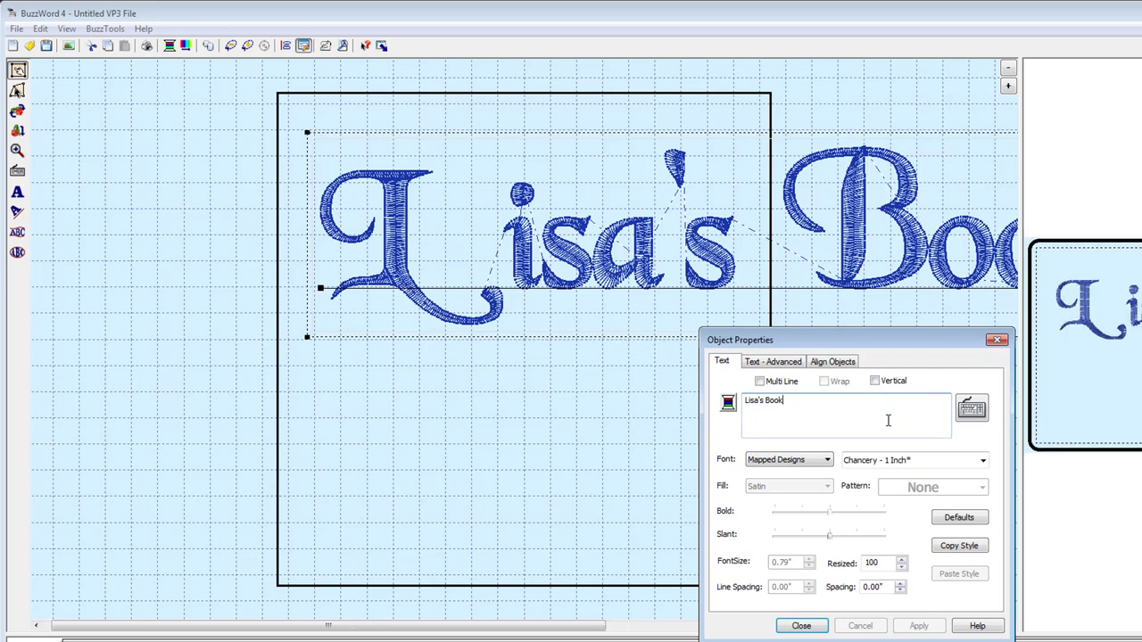
pyautogui.doubleClick(867, 563)
pyautogui.write('50')
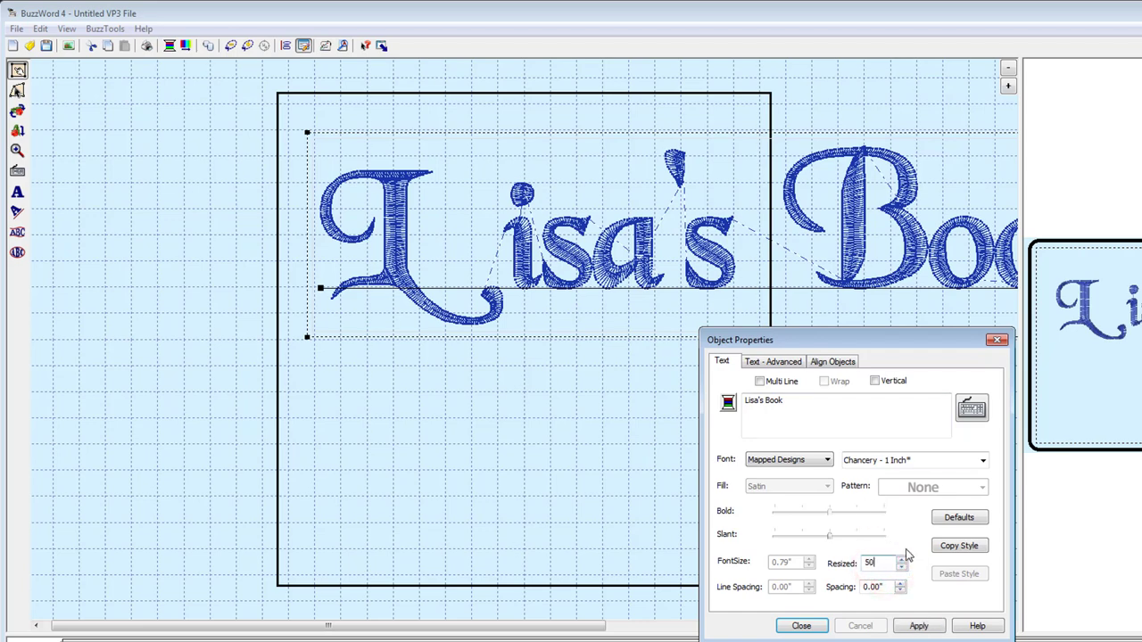
pyautogui.click(903, 545)
pyautogui.click(920, 627)
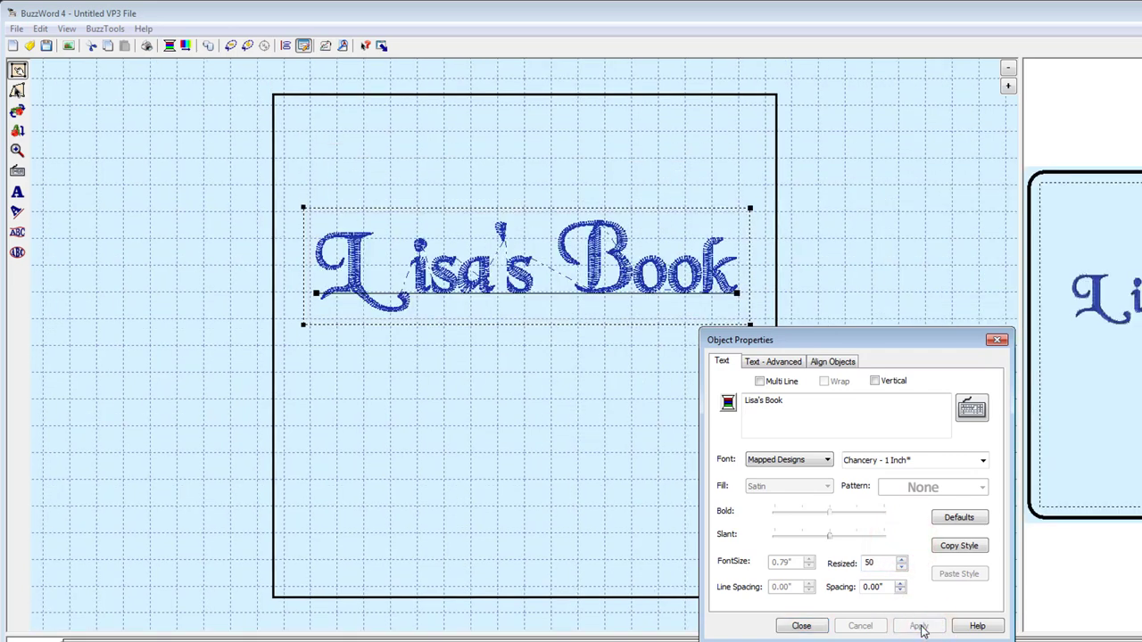
# Change the lettering's thread colour from Cobalt Blue to Blue Black.
pyautogui.click(728, 404)
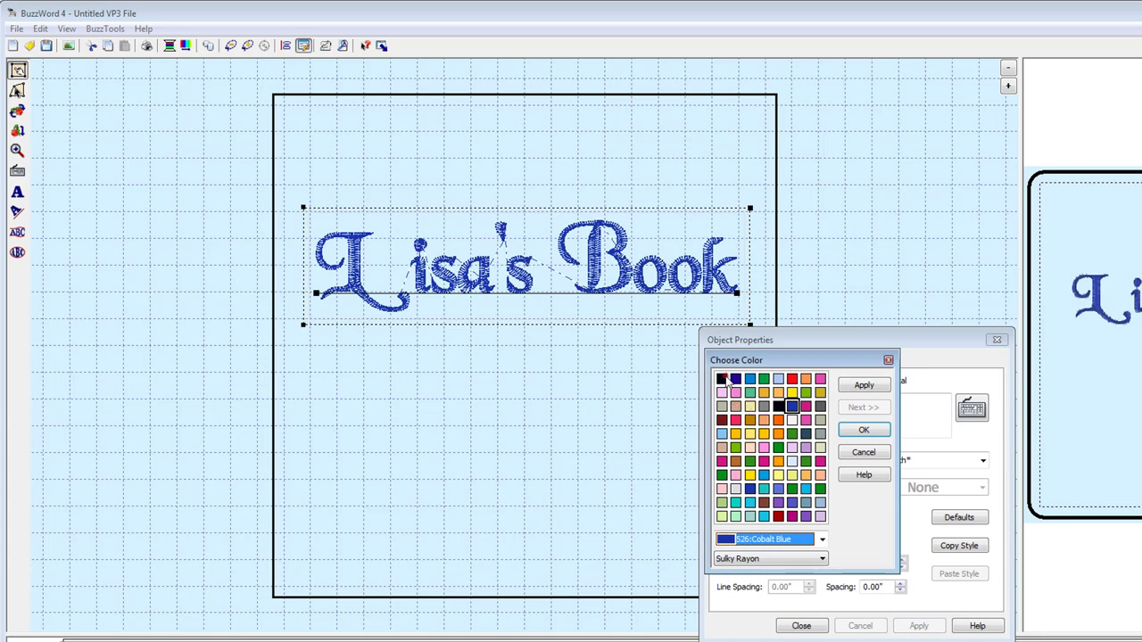
pyautogui.click(722, 378)
pyautogui.click(864, 428)
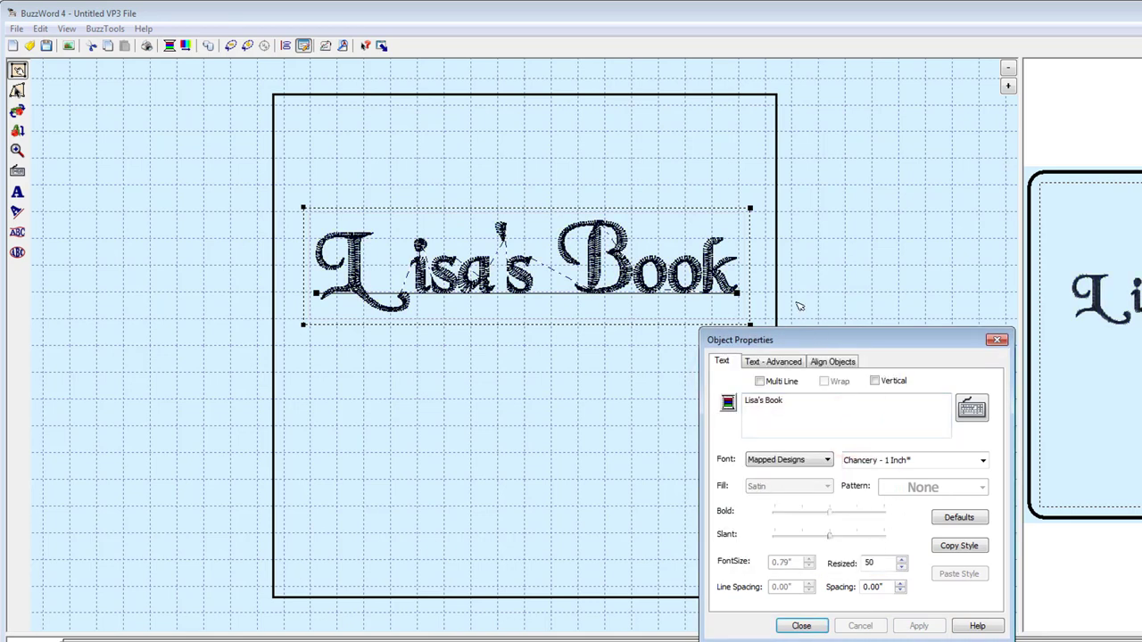
# Angle the lettering slightly clockwise by lowering the baseline's right end and raising its left.
pyautogui.click(735, 292)
pyautogui.moveTo(736, 292); pyautogui.dragTo(744, 326)
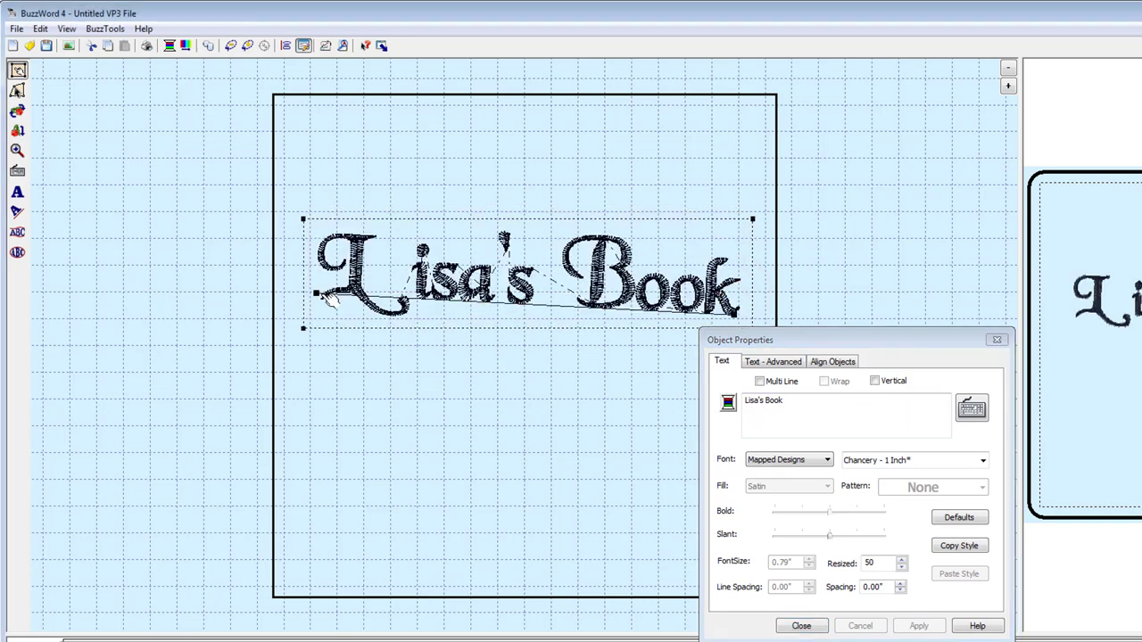
pyautogui.moveTo(319, 291); pyautogui.dragTo(312, 273)
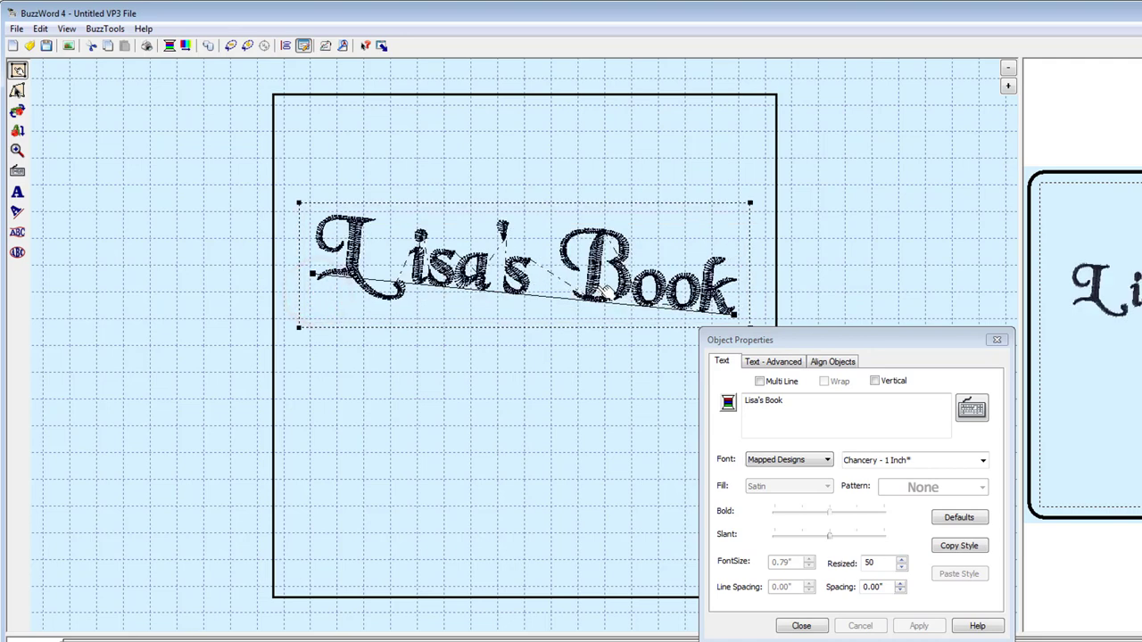